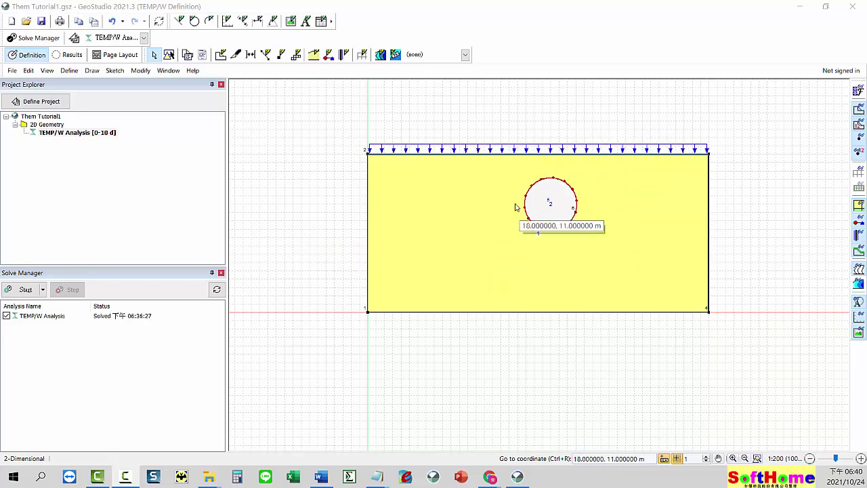
Open the boundary condition definitions and review the settings of the Temperature1 and Hear Flux1 conditions.
{"action": "left_click", "coordinate": [328, 56]}
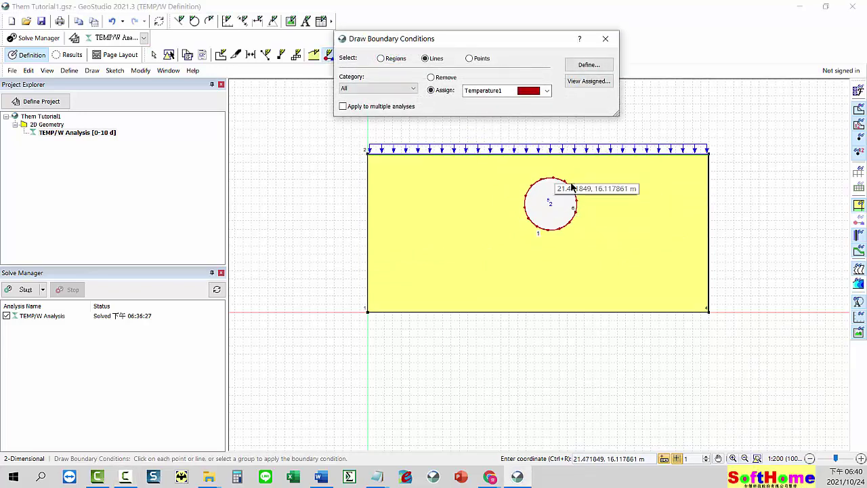
{"action": "left_click", "coordinate": [584, 65]}
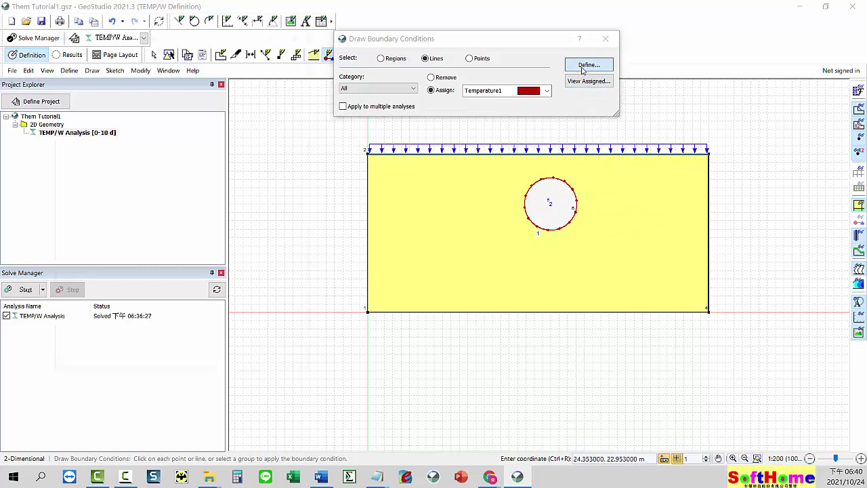
{"action": "left_click", "coordinate": [118, 278]}
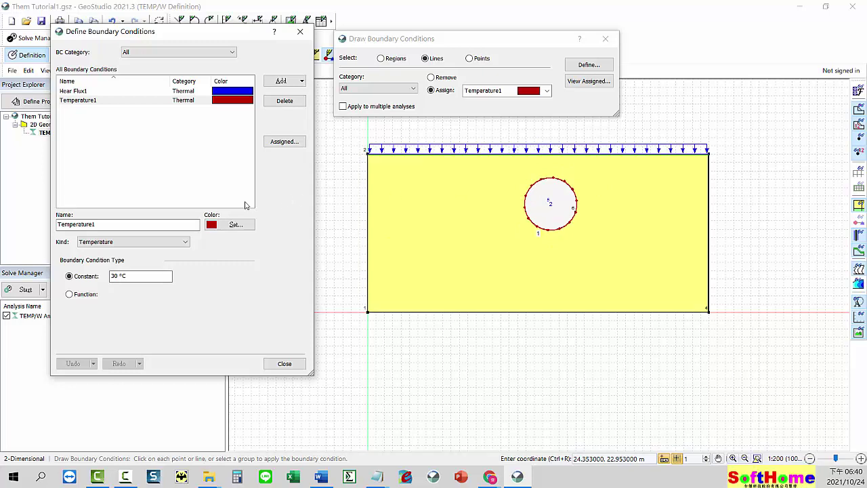
{"action": "left_click", "coordinate": [229, 92]}
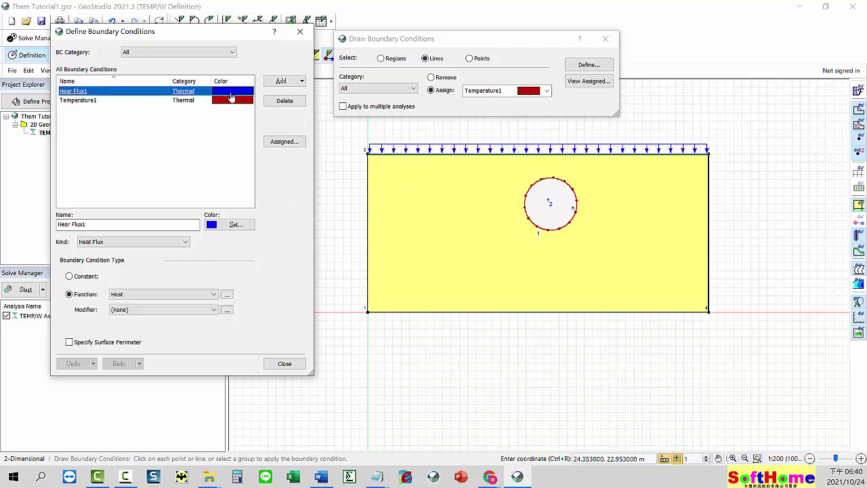
{"action": "key", "text": "Tab"}
{"action": "key", "text": "Tab"}
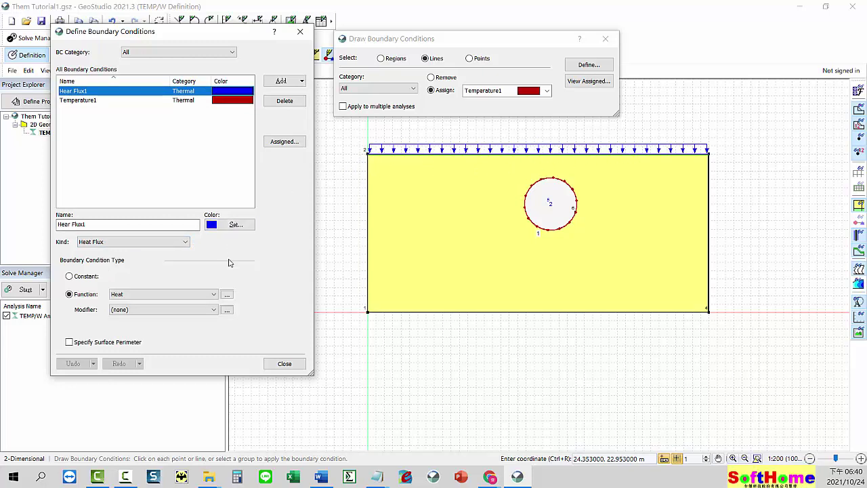
View the curve of the Heat function behind the heat flux condition, and close the boundary condition dialogs.
{"action": "left_click", "coordinate": [226, 296]}
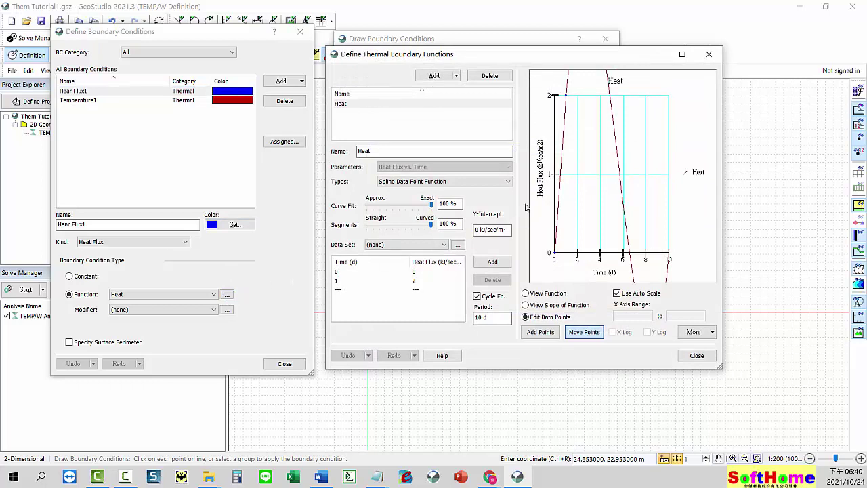
{"action": "left_click_drag", "start_coordinate": [564, 61], "coordinate": [432, 64]}
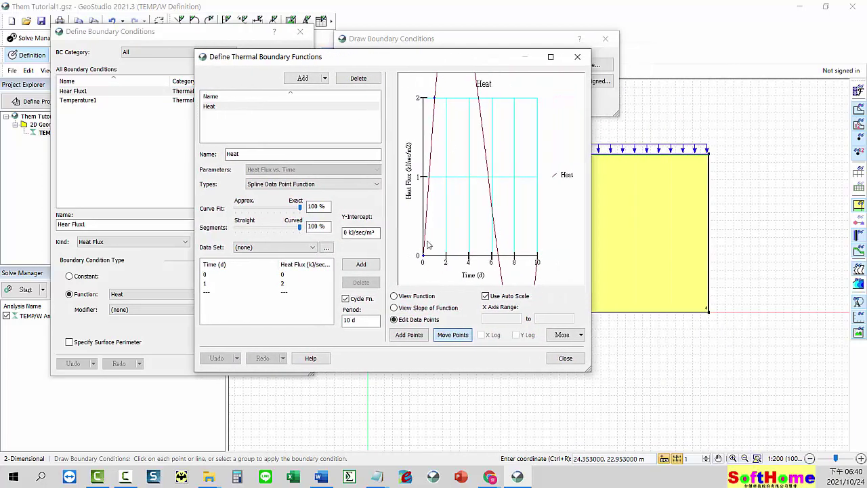
{"action": "left_click", "coordinate": [393, 297]}
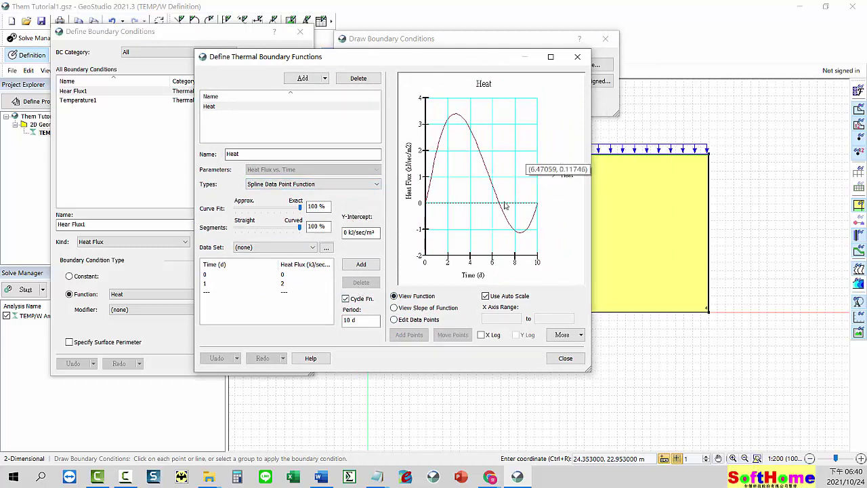
{"action": "left_click", "coordinate": [577, 58]}
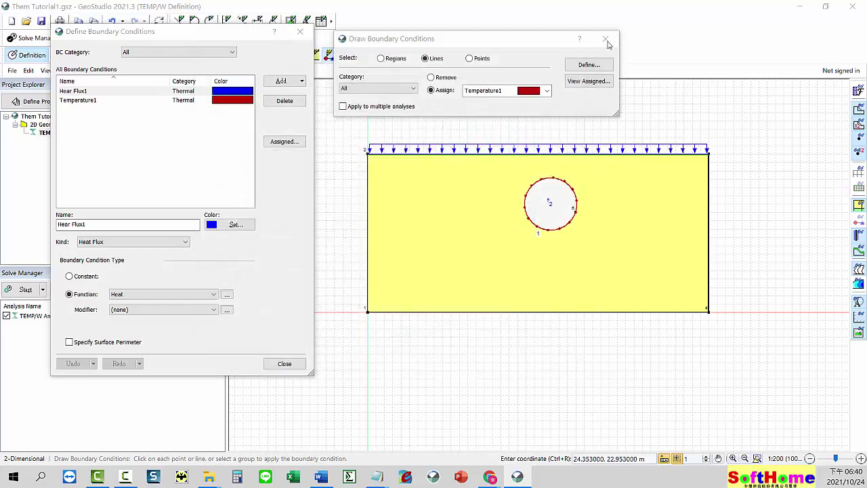
{"action": "left_click", "coordinate": [286, 363]}
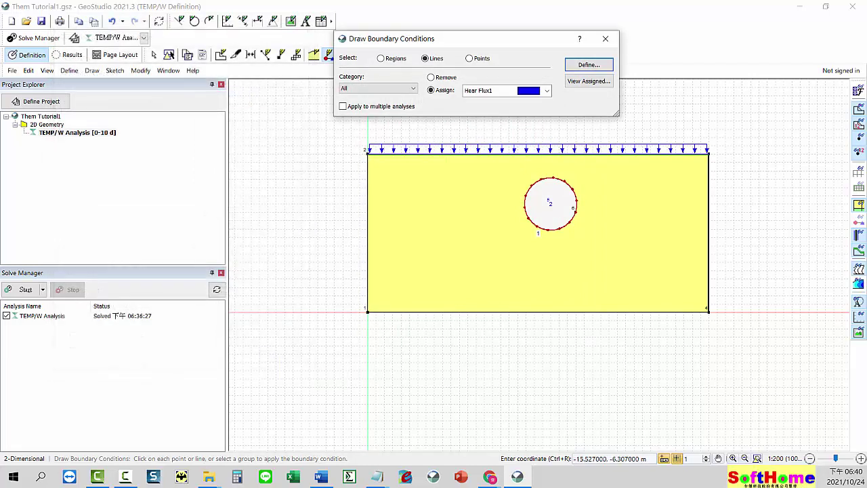
{"action": "left_click", "coordinate": [605, 40]}
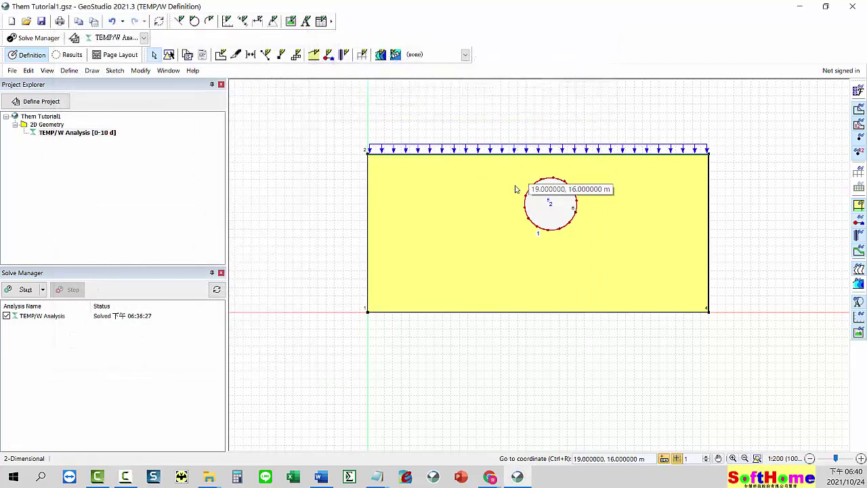
Review the thermal properties and available material models of New Material, leaving its definition as it is.
{"action": "left_click", "coordinate": [314, 56]}
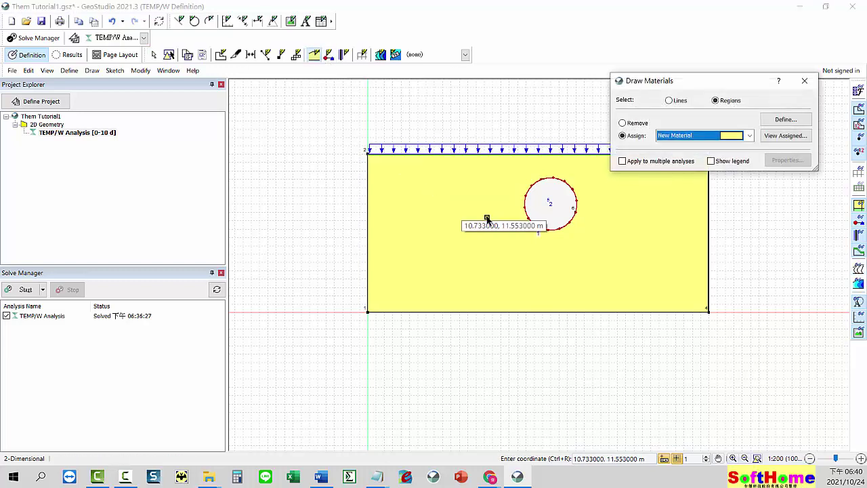
{"action": "left_click", "coordinate": [774, 123]}
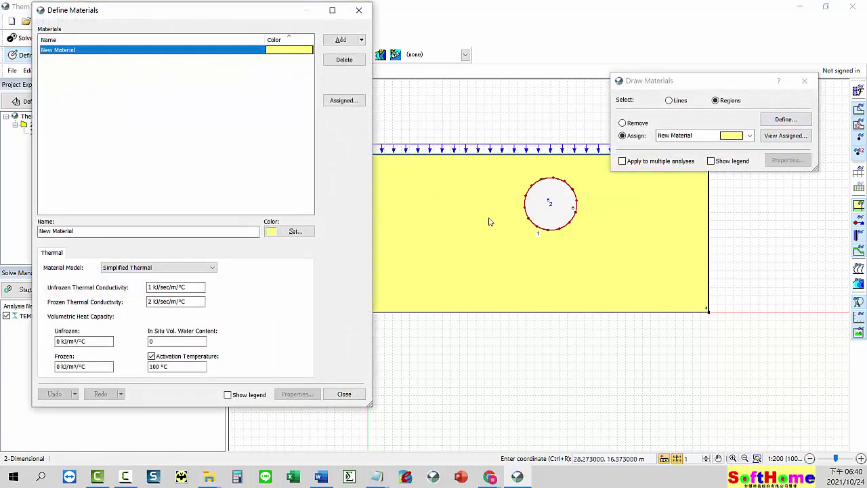
{"action": "left_click", "coordinate": [177, 288]}
{"action": "left_click", "coordinate": [211, 269]}
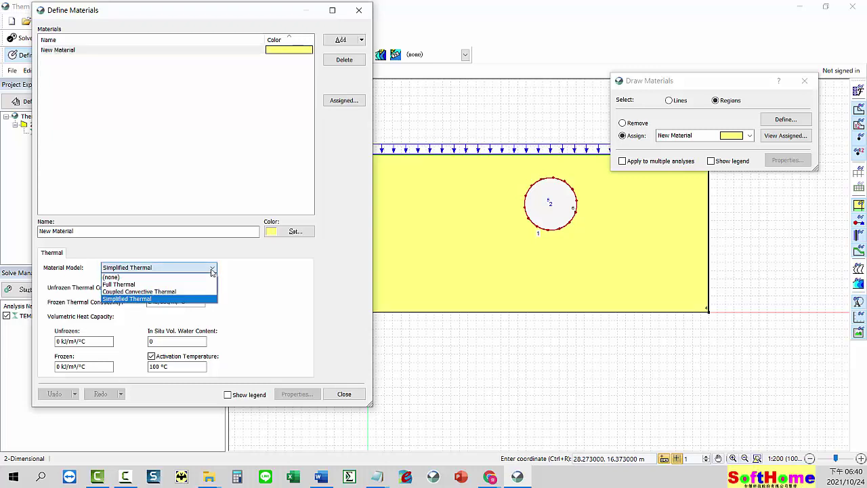
{"action": "left_click", "coordinate": [286, 308]}
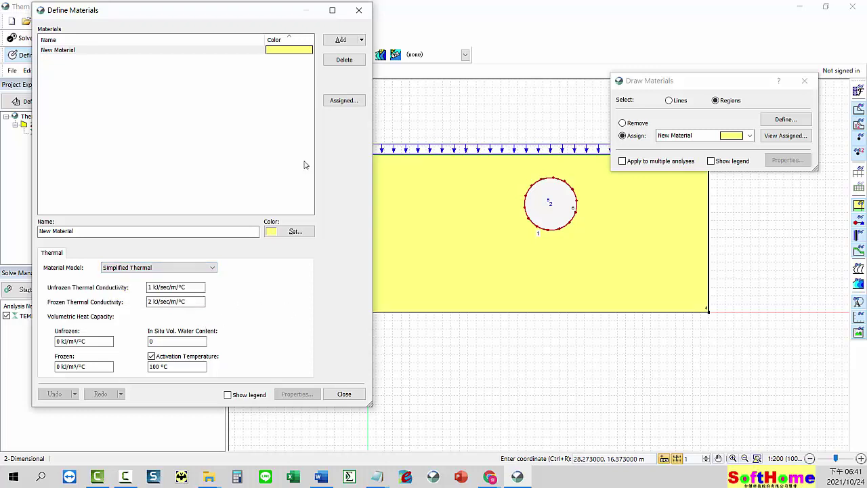
{"action": "left_click", "coordinate": [359, 11]}
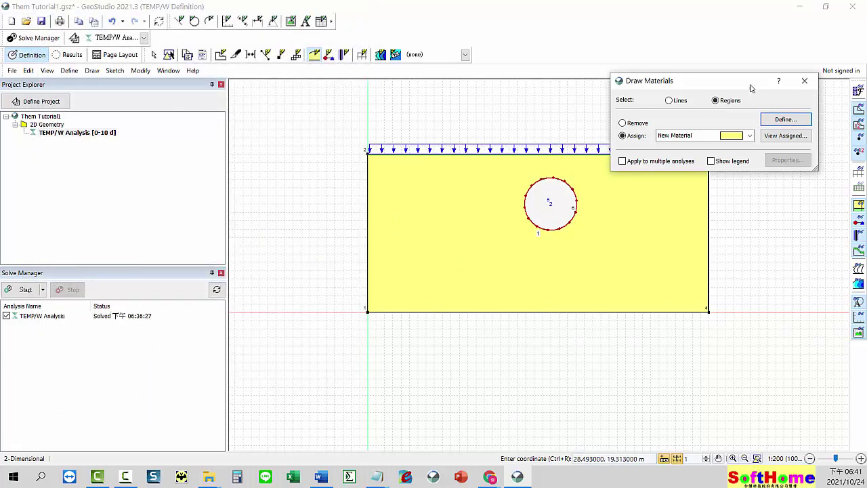
{"action": "left_click", "coordinate": [805, 80]}
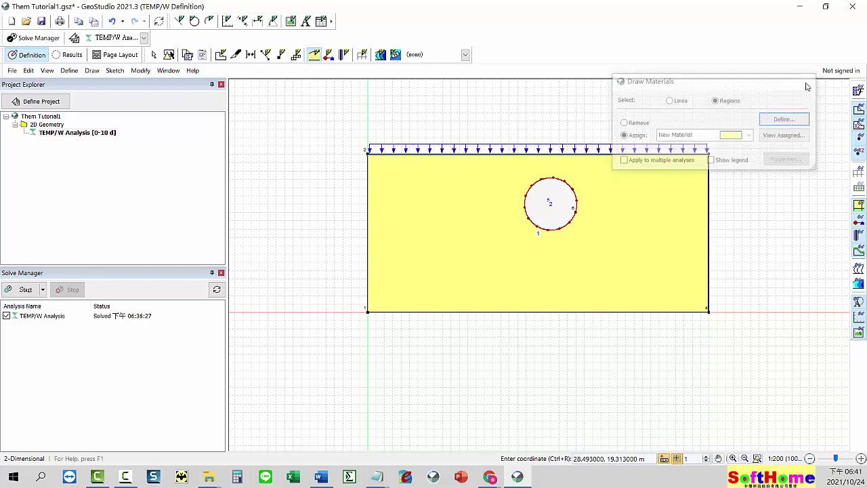
Save the project and solve the TEMP/W analysis.
{"action": "left_click", "coordinate": [40, 23]}
{"action": "left_click", "coordinate": [30, 290]}
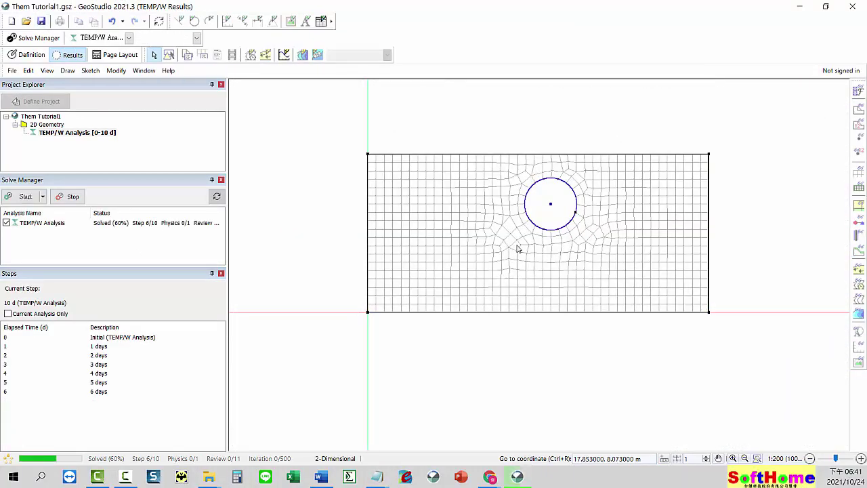
Go through the temperature results one time step after another, from the initial state to 10 days.
{"action": "left_click", "coordinate": [101, 339]}
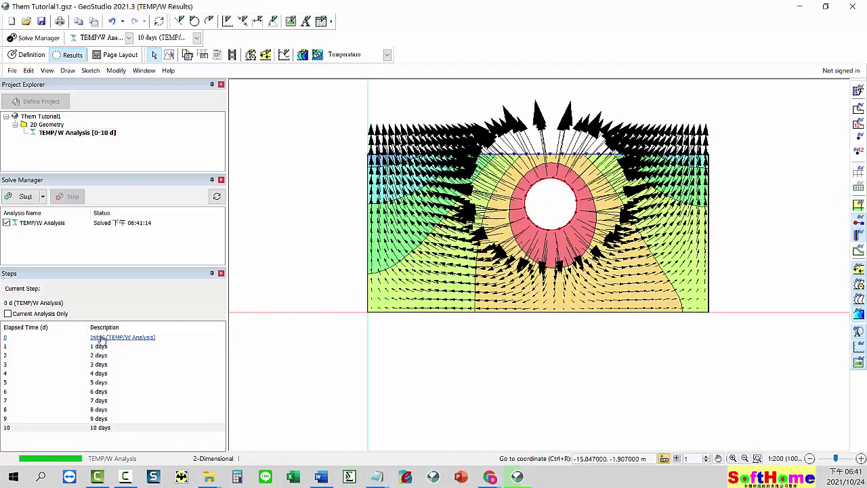
{"action": "left_click", "coordinate": [100, 347]}
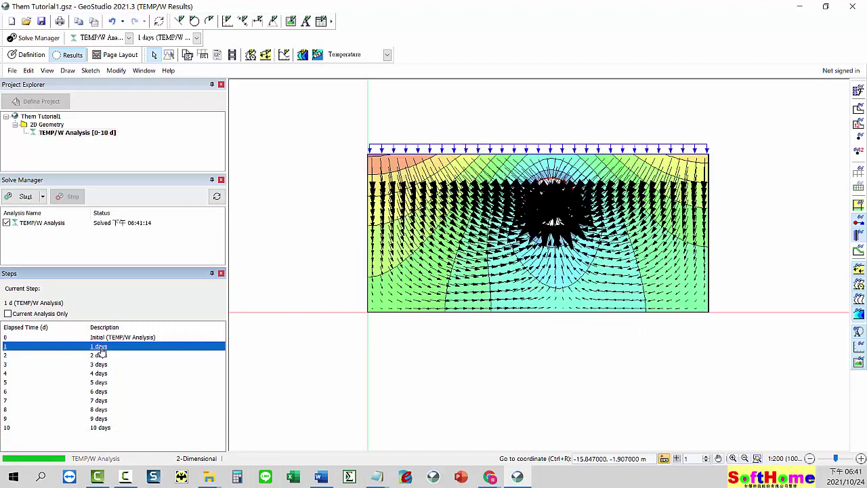
{"action": "left_click", "coordinate": [99, 356]}
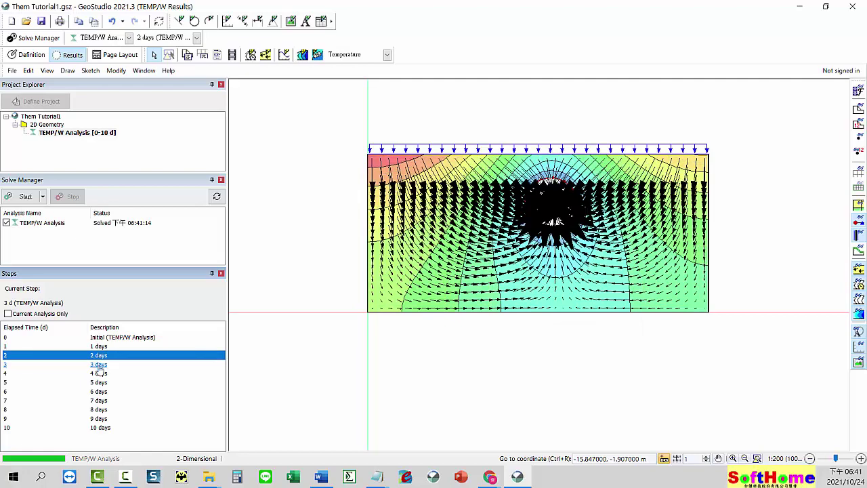
{"action": "left_click", "coordinate": [99, 365]}
{"action": "left_click", "coordinate": [99, 373]}
{"action": "left_click", "coordinate": [99, 382]}
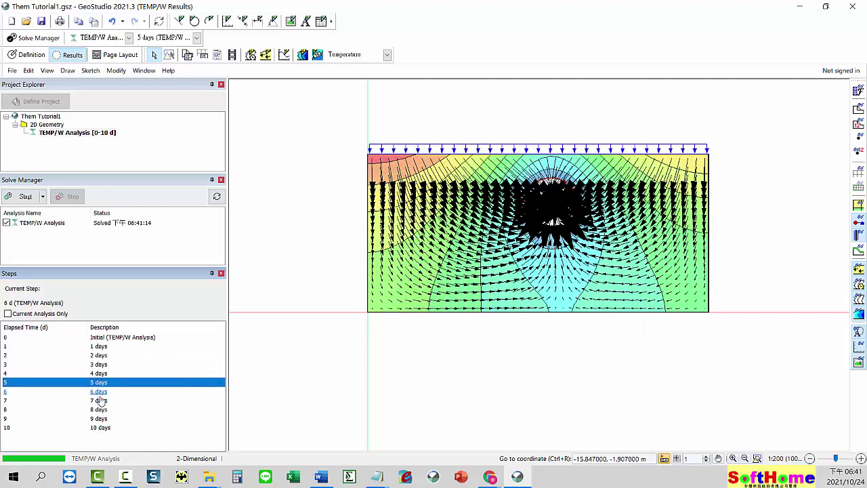
{"action": "left_click", "coordinate": [99, 391]}
{"action": "left_click", "coordinate": [99, 400]}
{"action": "left_click", "coordinate": [99, 409]}
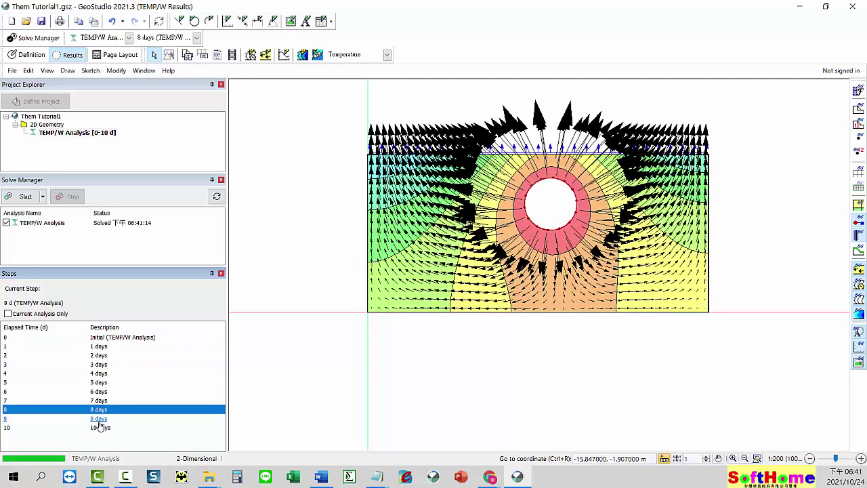
{"action": "left_click", "coordinate": [99, 418]}
{"action": "left_click", "coordinate": [100, 427]}
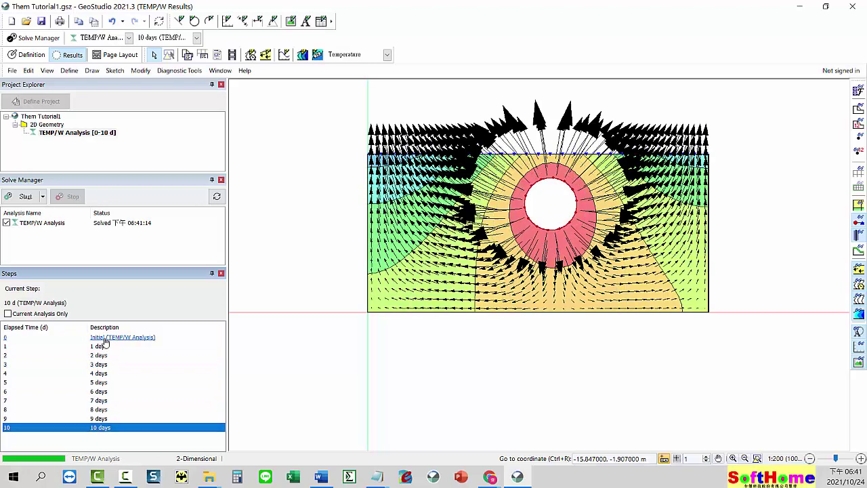
Review the results again at the initial state, 1 day, 3 days and 4 days.
{"action": "left_click", "coordinate": [102, 337]}
{"action": "left_click", "coordinate": [99, 346]}
{"action": "left_click", "coordinate": [99, 364]}
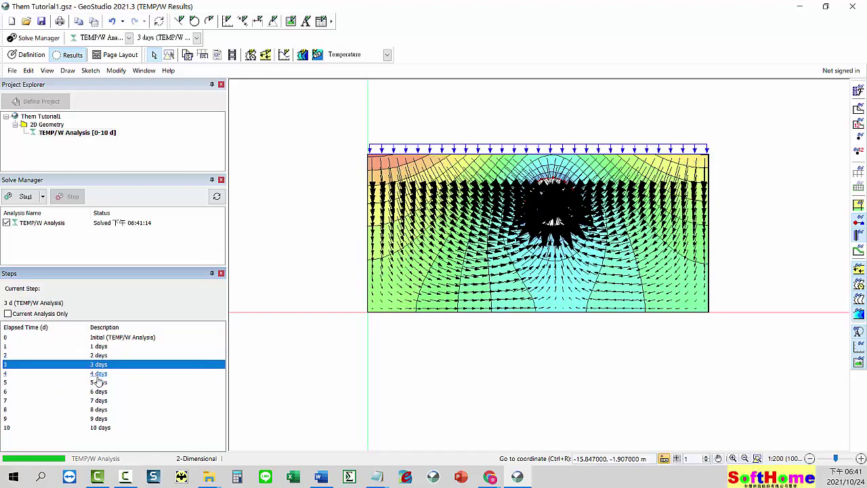
{"action": "left_click", "coordinate": [129, 373]}
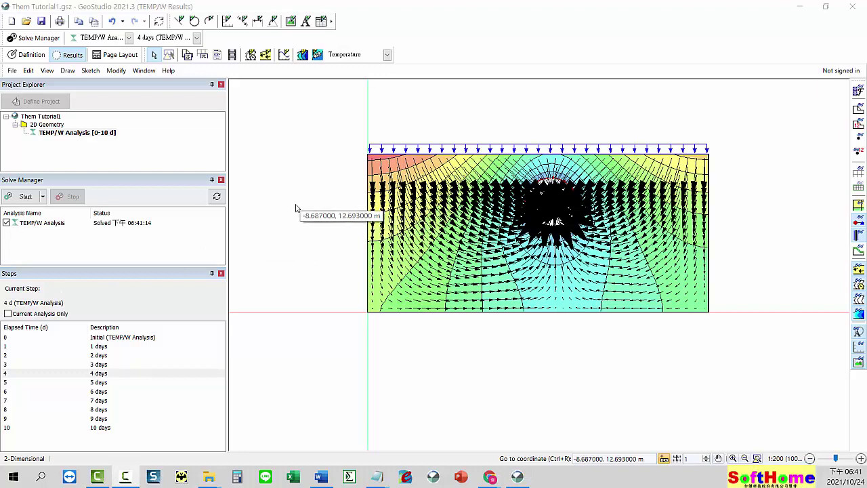
Create a new 2D project with a TEMP/W analysis using the Metric - Letter template.
{"action": "left_click", "coordinate": [11, 22]}
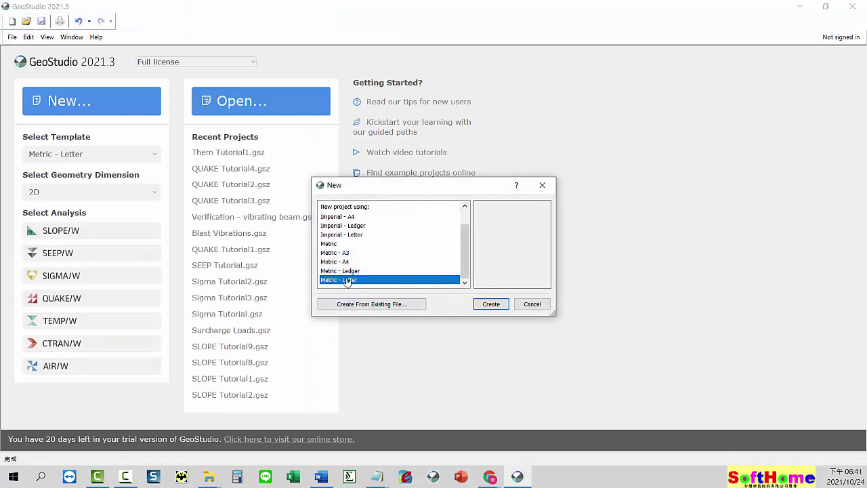
{"action": "left_click", "coordinate": [59, 327]}
{"action": "left_click", "coordinate": [532, 304]}
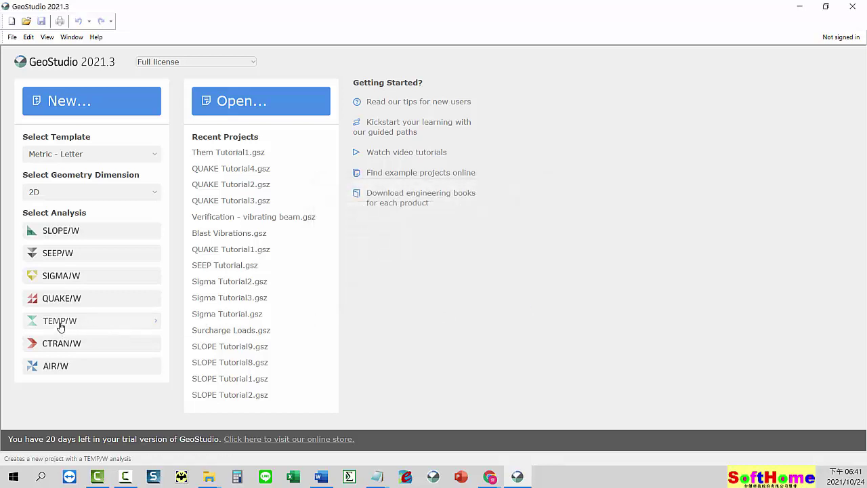
{"action": "left_click", "coordinate": [152, 322]}
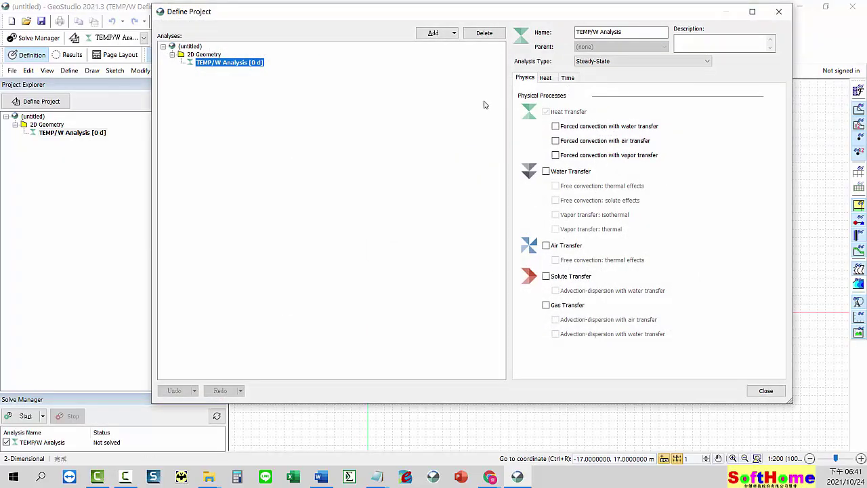
Set the duration of the TEMP/W analysis to 10 days.
{"action": "left_click", "coordinate": [569, 78]}
{"action": "left_click", "coordinate": [576, 112]}
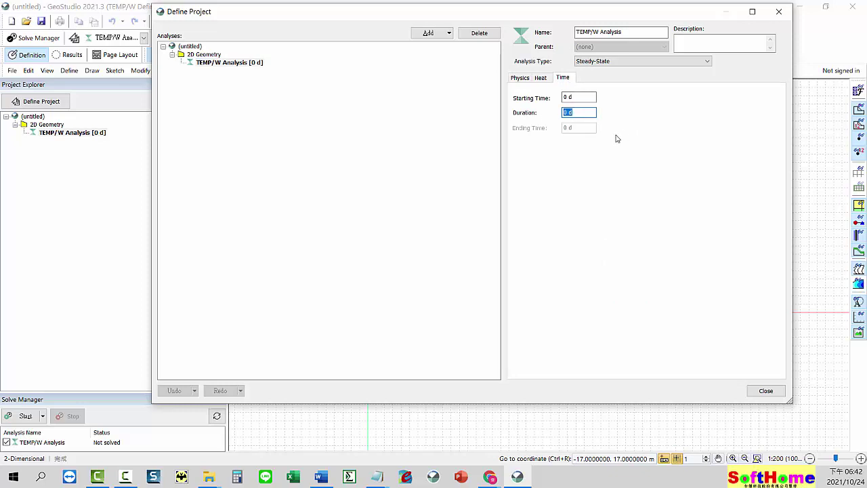
{"action": "type", "text": "10"}
{"action": "key", "text": "Return"}
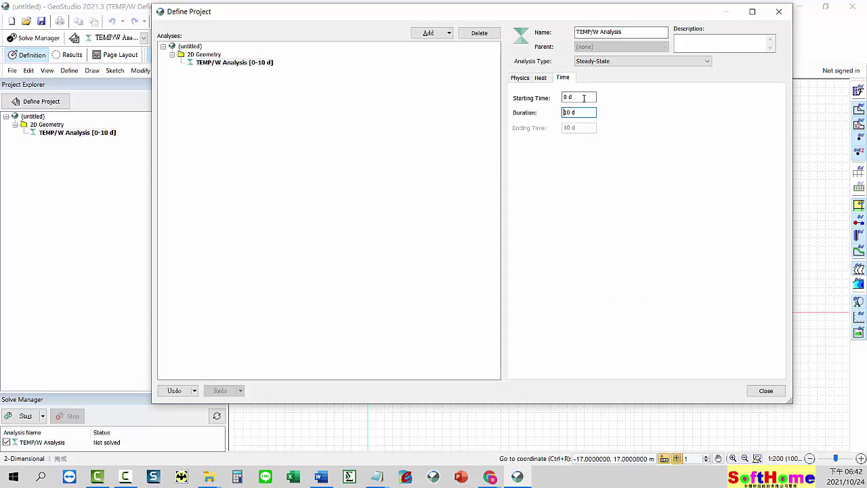
Change the analysis type of the TEMP/W analysis to Transient.
{"action": "left_click", "coordinate": [617, 63]}
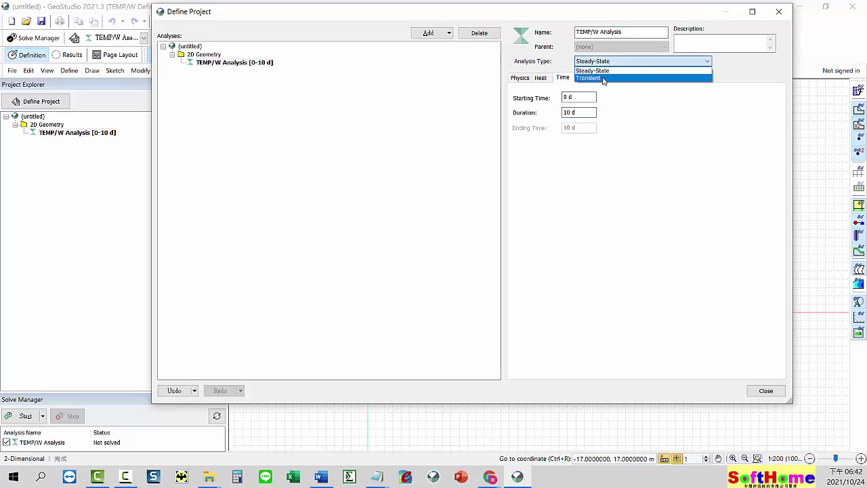
{"action": "left_click", "coordinate": [607, 78]}
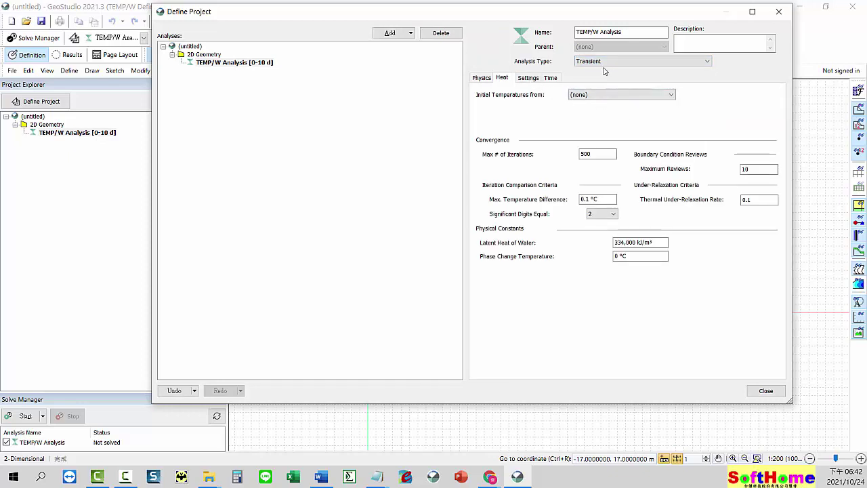
{"action": "left_click", "coordinate": [614, 63]}
{"action": "left_click", "coordinate": [614, 63]}
{"action": "left_click", "coordinate": [613, 63]}
{"action": "left_click", "coordinate": [613, 65]}
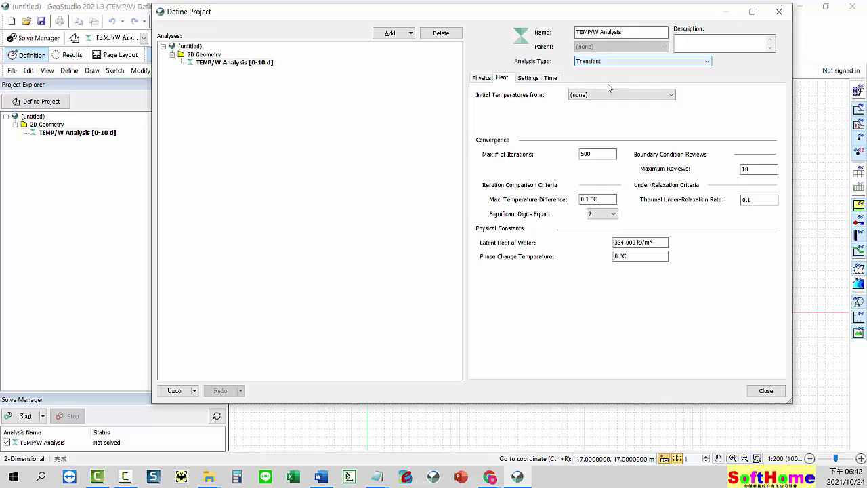
{"action": "left_click", "coordinate": [616, 97]}
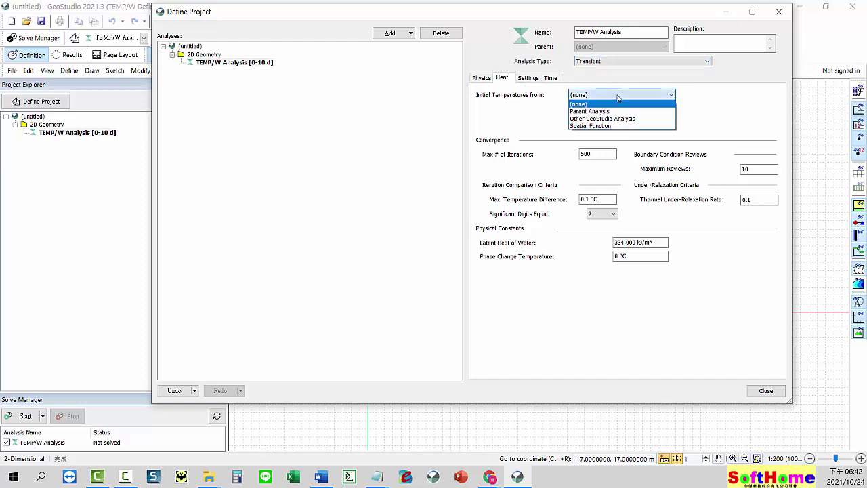
{"action": "left_click", "coordinate": [616, 96]}
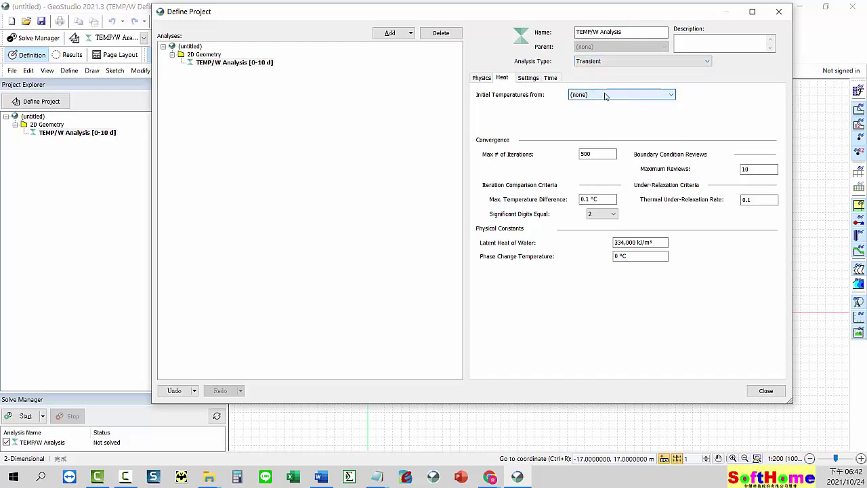
{"action": "left_click", "coordinate": [481, 78]}
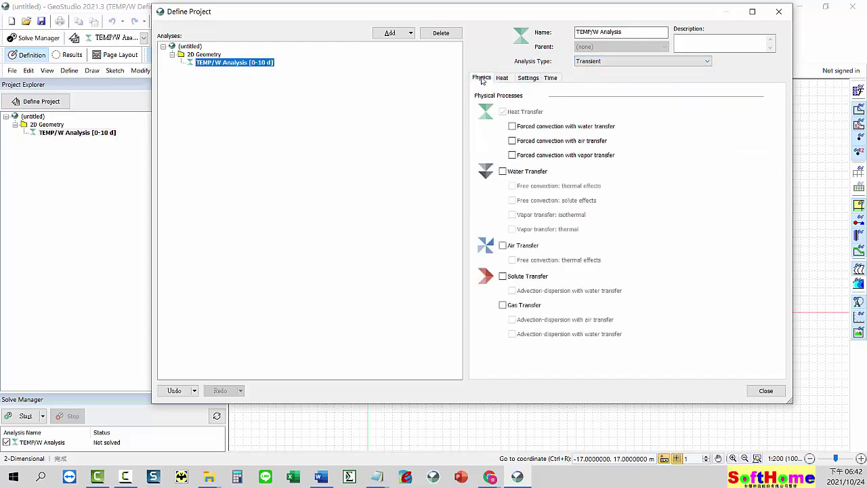
{"action": "left_click", "coordinate": [527, 79]}
Set the number of time steps of the TEMP/W analysis to 10 and close the project definition.
{"action": "left_click", "coordinate": [552, 79]}
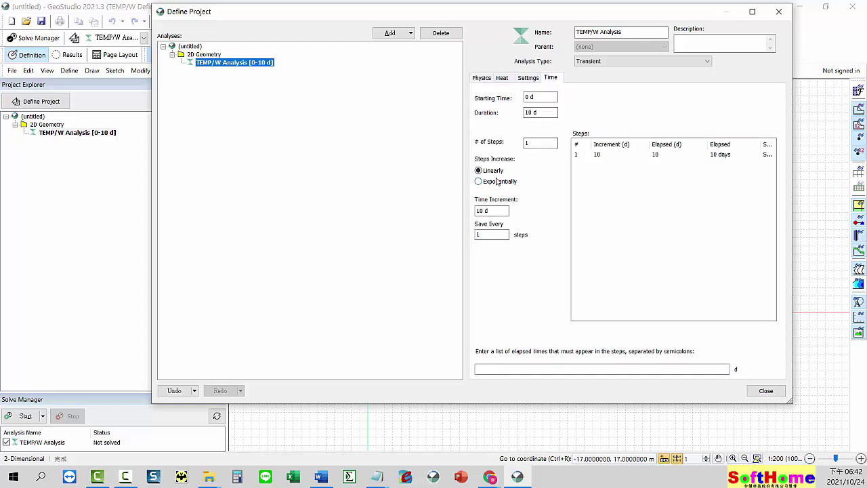
{"action": "left_click", "coordinate": [534, 143]}
{"action": "type", "text": "10"}
{"action": "key", "text": "Return"}
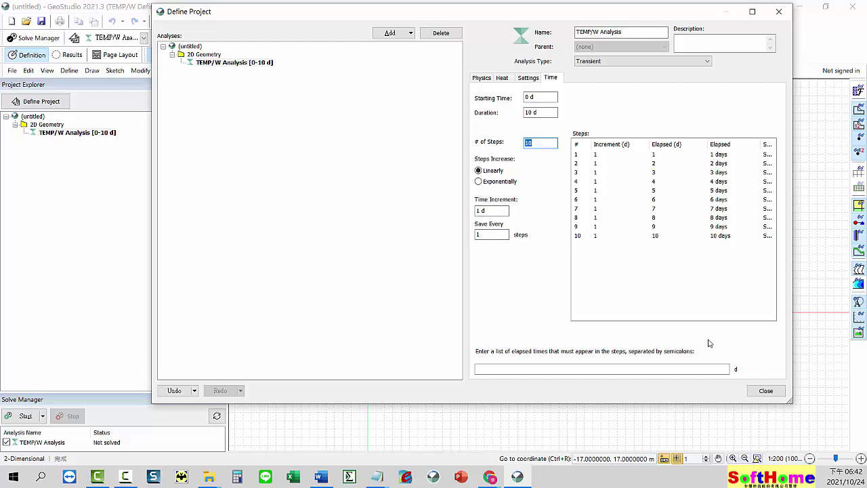
{"action": "left_click", "coordinate": [765, 390]}
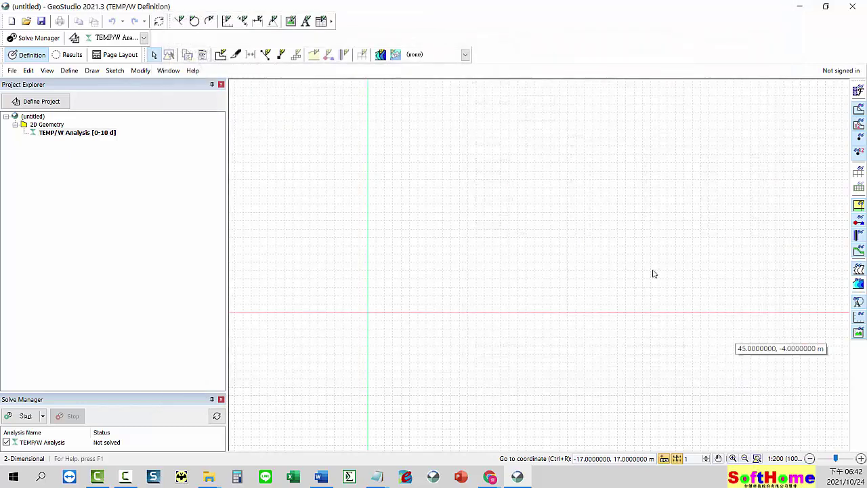
Draw a rectangular domain region 43 m wide and 16 m high with its lower-left corner at the origin.
{"action": "left_click", "coordinate": [221, 54]}
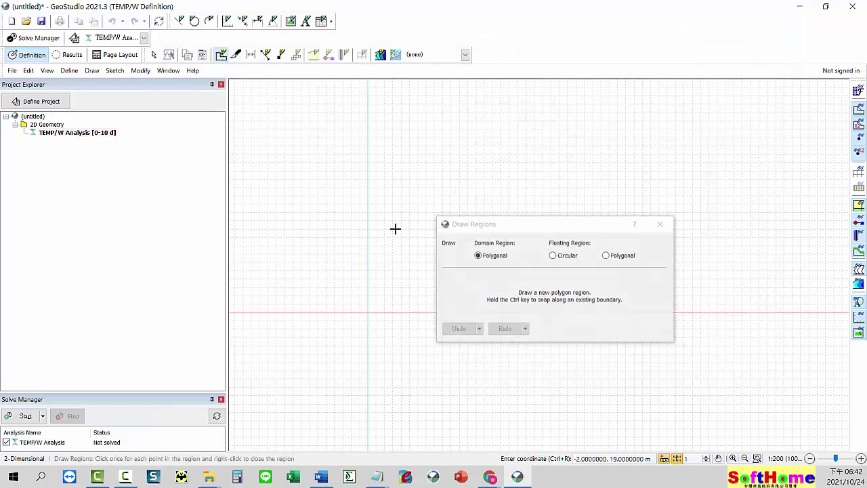
{"action": "left_click", "coordinate": [367, 311]}
{"action": "left_click", "coordinate": [367, 178]}
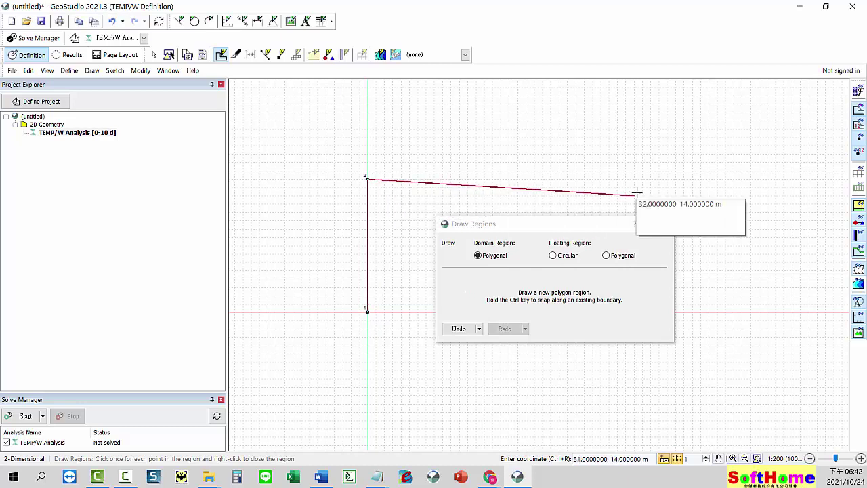
{"action": "left_click", "coordinate": [723, 179]}
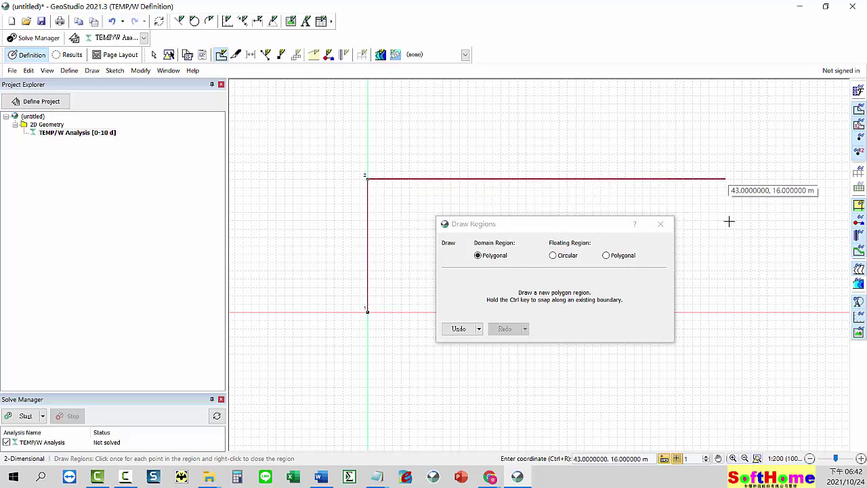
{"action": "left_click", "coordinate": [727, 313]}
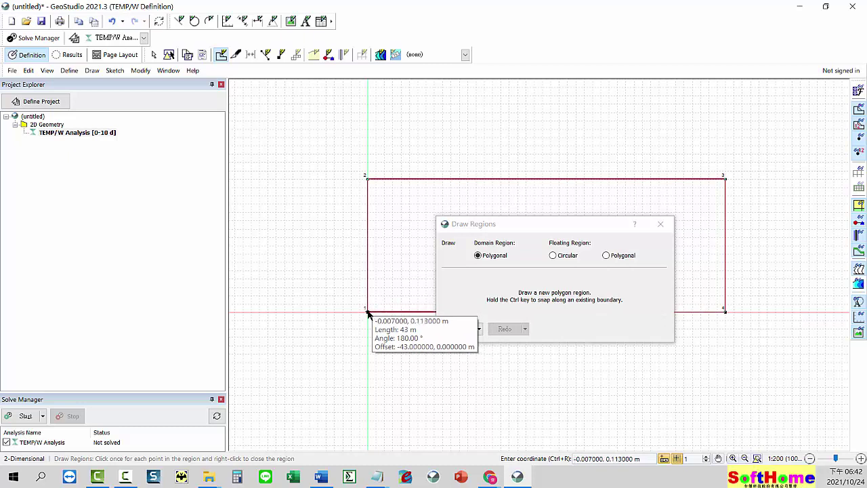
{"action": "left_click", "coordinate": [367, 314]}
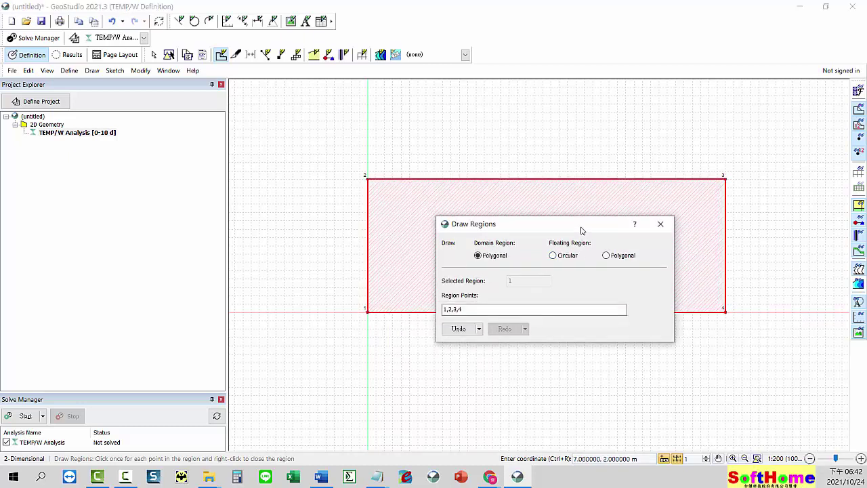
Draw a circular floating region near the centre of the rectangular domain.
{"action": "left_click_drag", "start_coordinate": [580, 227], "coordinate": [160, 128]}
{"action": "left_click", "coordinate": [134, 156]}
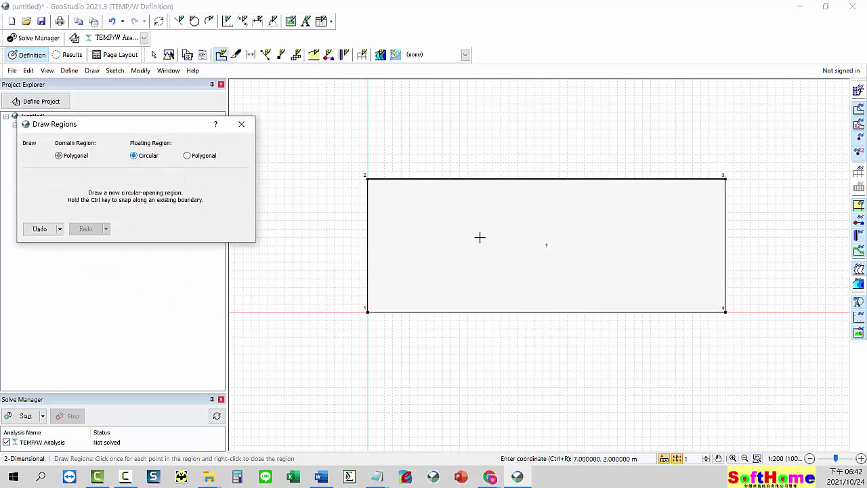
{"action": "left_click", "coordinate": [550, 252]}
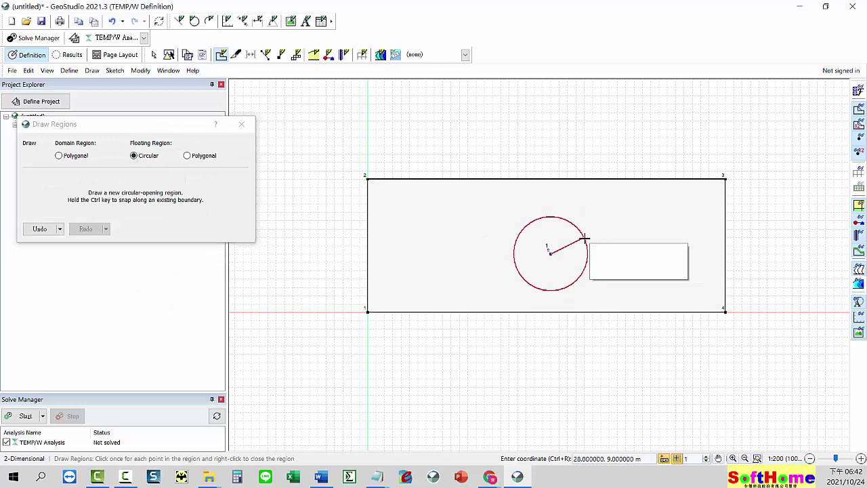
{"action": "left_click", "coordinate": [583, 235]}
{"action": "key", "text": "Escape"}
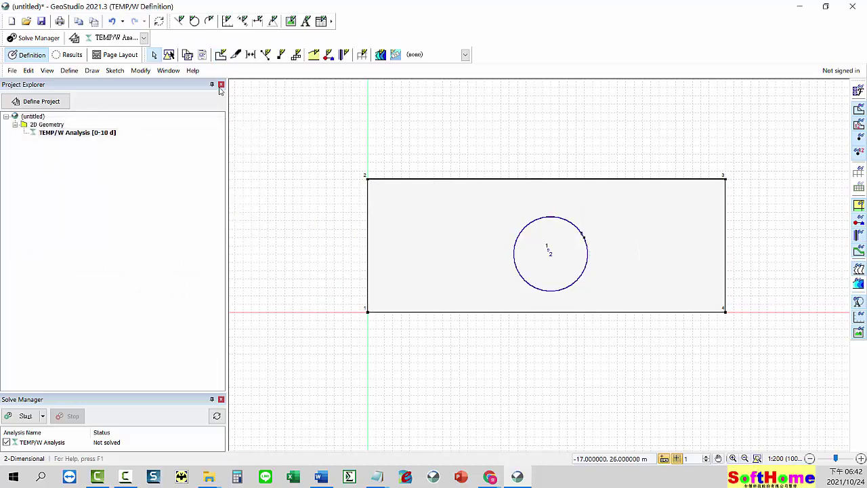
Set the approximate global element size of the mesh to 1 m.
{"action": "left_click", "coordinate": [363, 55]}
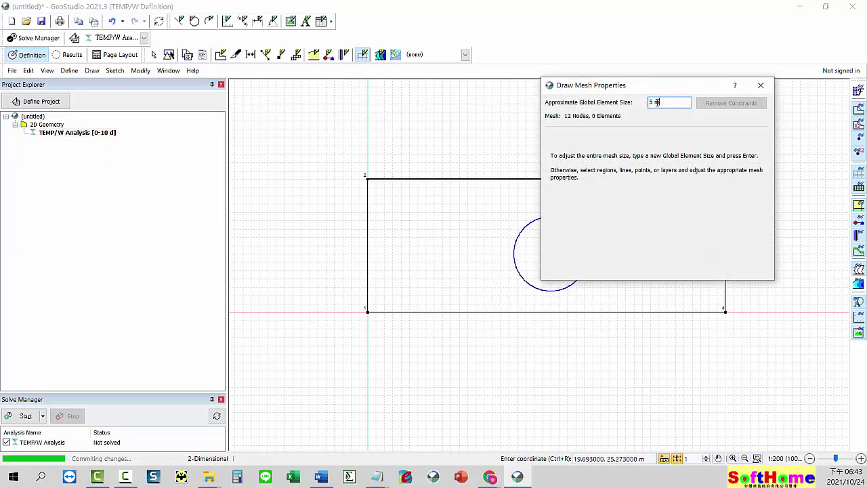
{"action": "type", "text": "1"}
{"action": "key", "text": "Return"}
{"action": "left_click", "coordinate": [761, 86]}
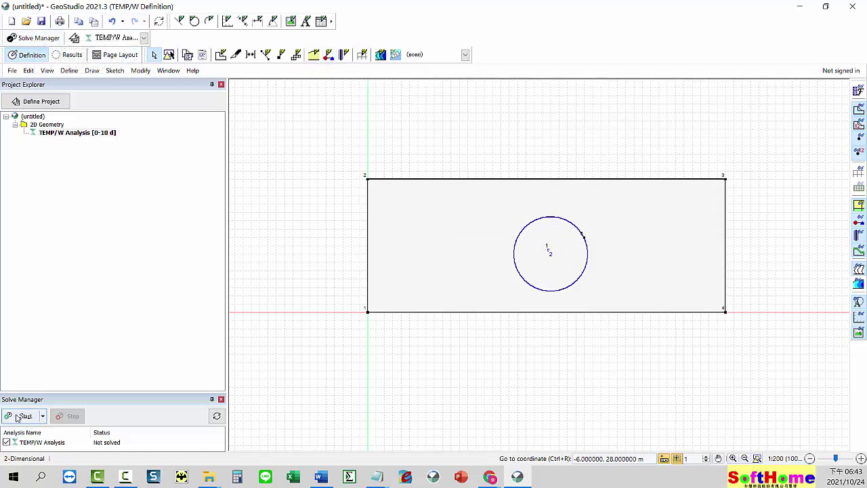
Save the project as "TEMP2 Tutorial1.gsz" in the Examplex 2021 folder.
{"action": "key", "text": "ctrl+s"}
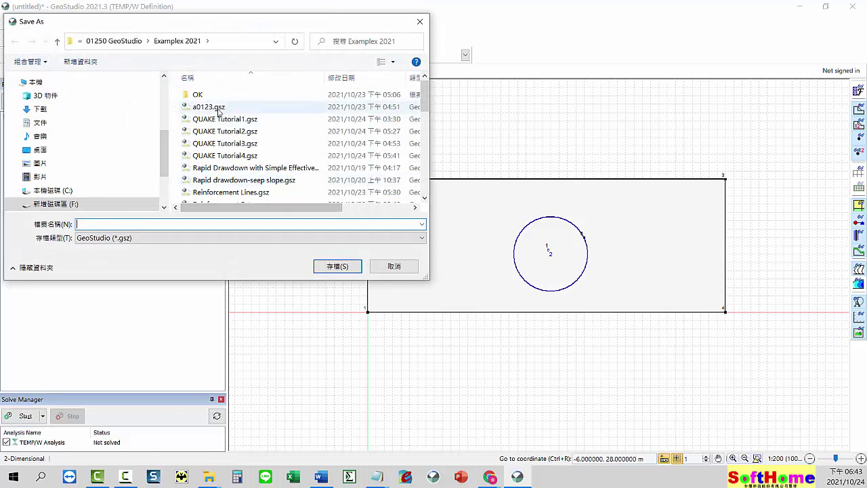
{"action": "left_click_drag", "start_coordinate": [425, 110], "coordinate": [428, 198]}
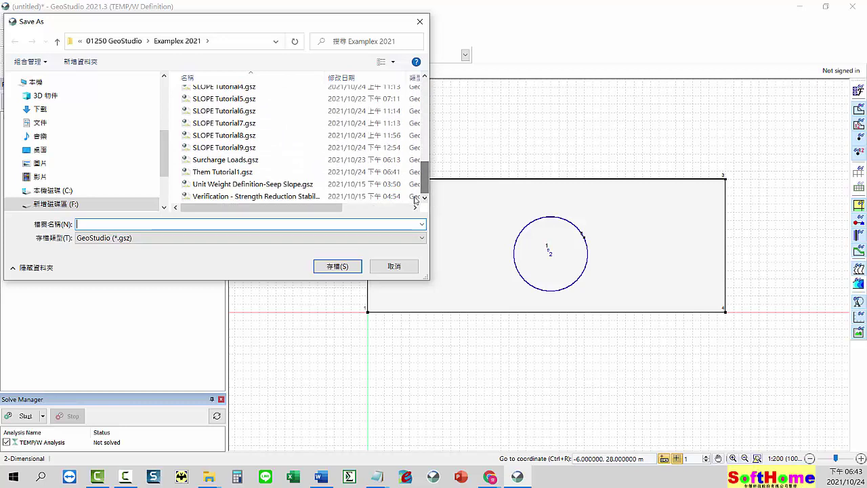
{"action": "left_click", "coordinate": [204, 171]}
{"action": "left_click", "coordinate": [82, 227]}
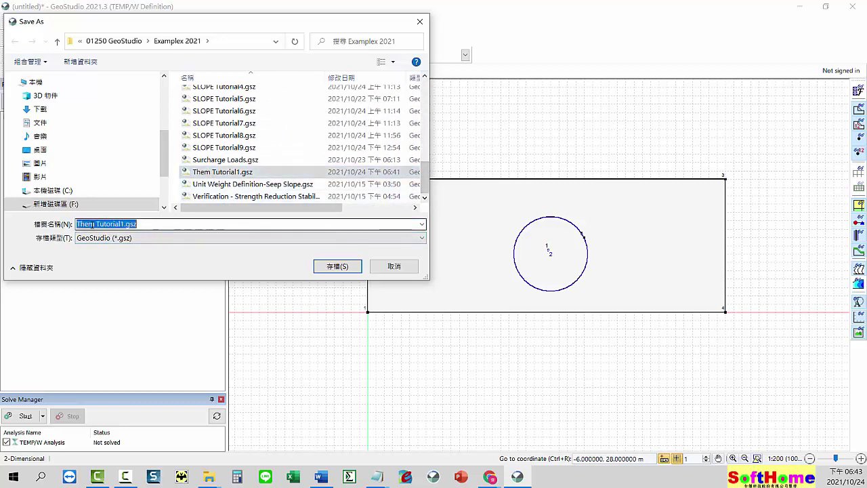
{"action": "left_click_drag", "start_coordinate": [87, 227], "coordinate": [96, 227]}
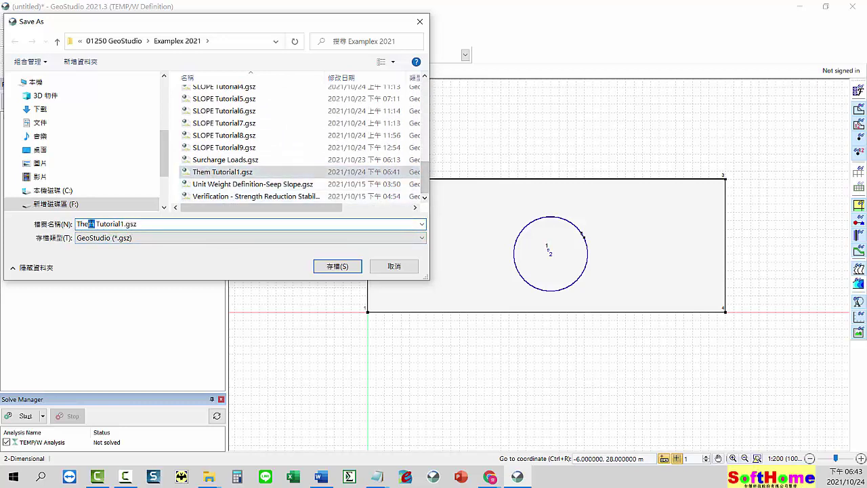
{"action": "type", "text": "p"}
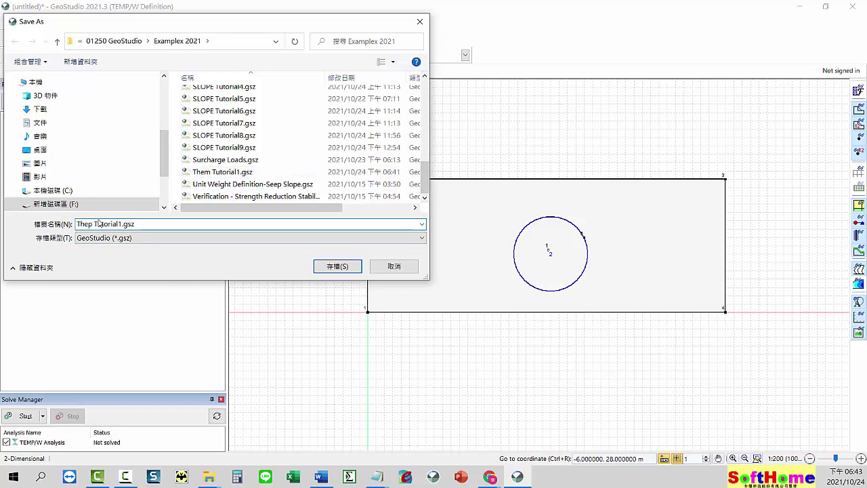
{"action": "key", "text": "BackSpace"}
{"action": "key", "text": "BackSpace"}
{"action": "key", "text": "BackSpace"}
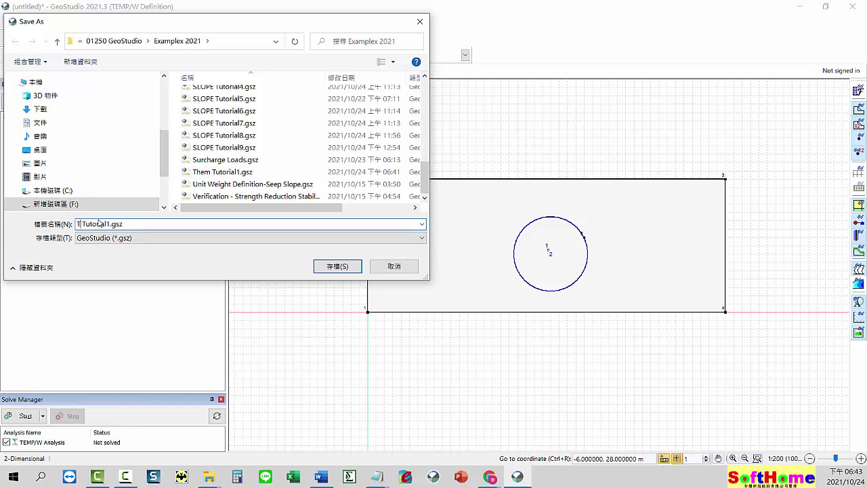
{"action": "key", "text": "BackSpace"}
{"action": "key", "text": "Delete"}
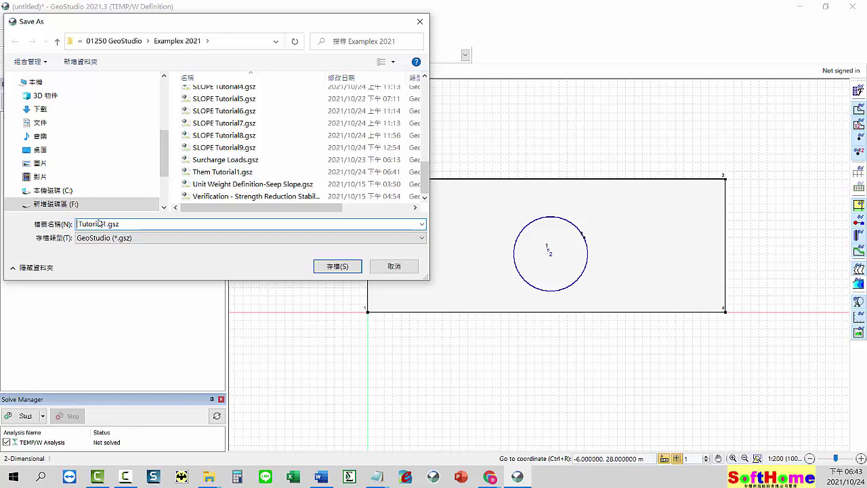
{"action": "type", "text": "TEMP 2"}
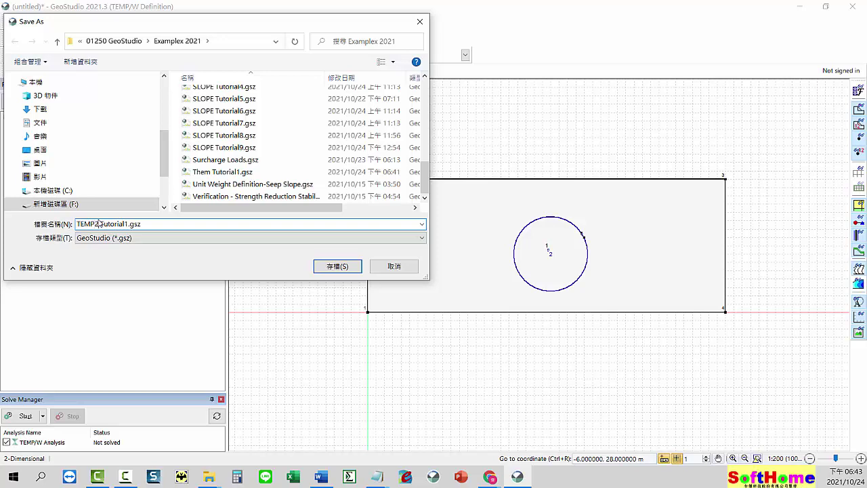
{"action": "key", "text": "Return"}
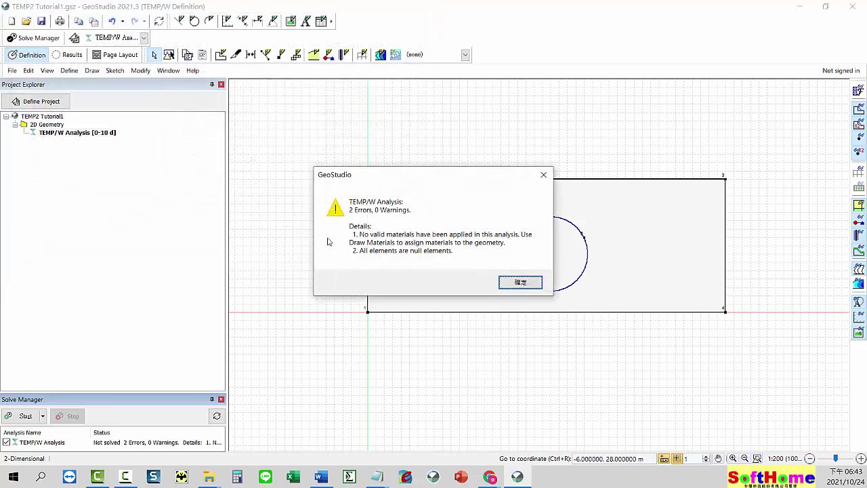
Try to solve the TEMP/W analysis and read the reported problems.
{"action": "left_click", "coordinate": [519, 281]}
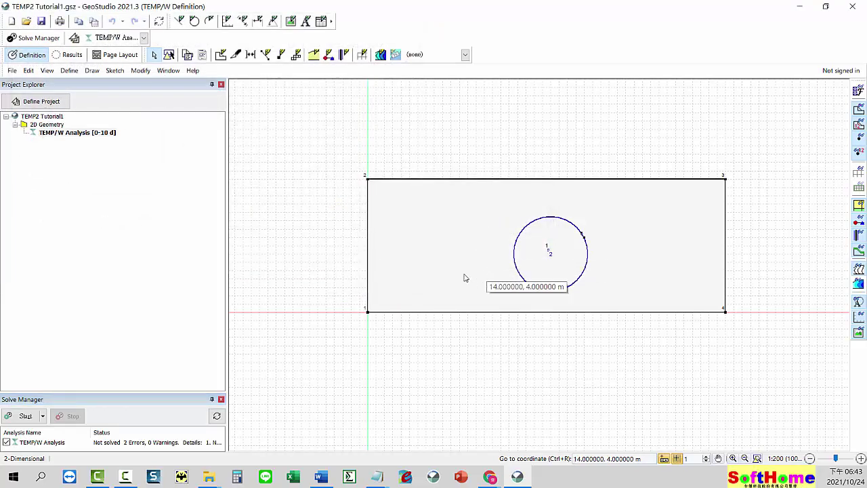
{"action": "left_click", "coordinate": [14, 417]}
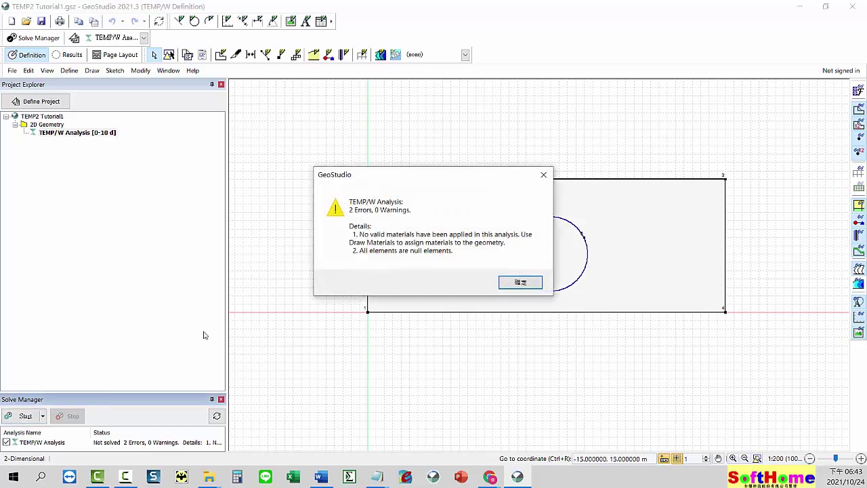
{"action": "left_click_drag", "start_coordinate": [423, 178], "coordinate": [260, 162]}
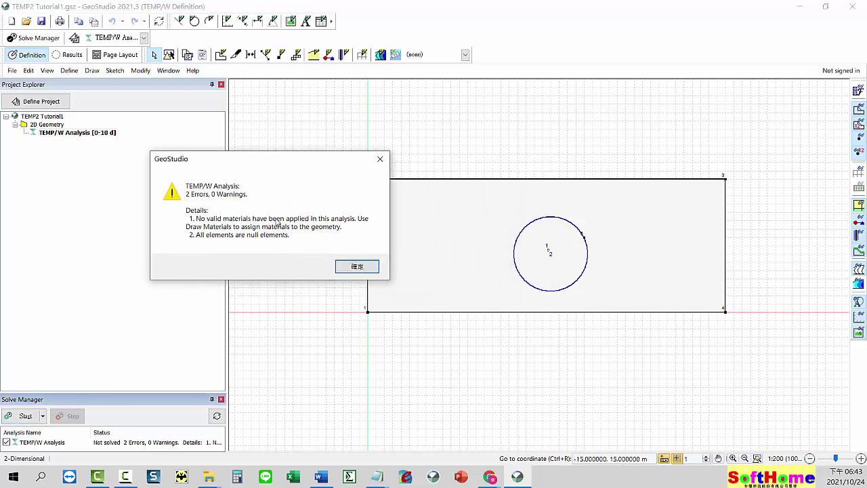
{"action": "left_click", "coordinate": [346, 269]}
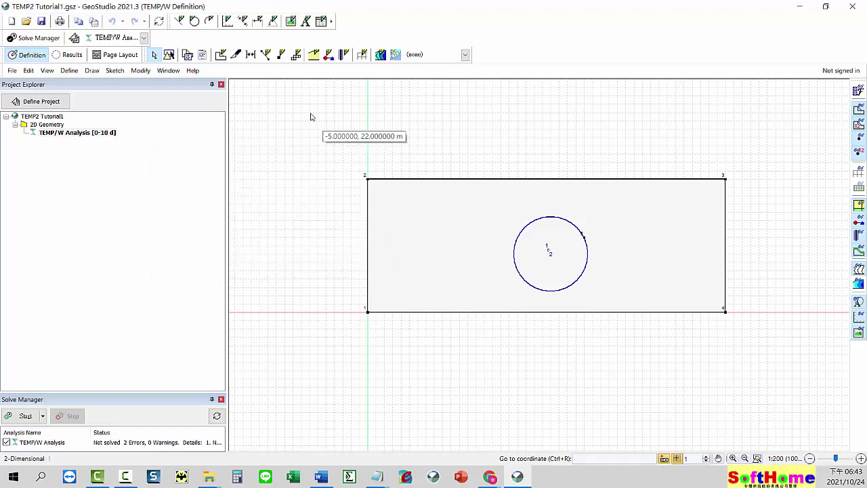
Add a new material for the regions and set its material model to Simplified Thermal.
{"action": "left_click", "coordinate": [314, 54]}
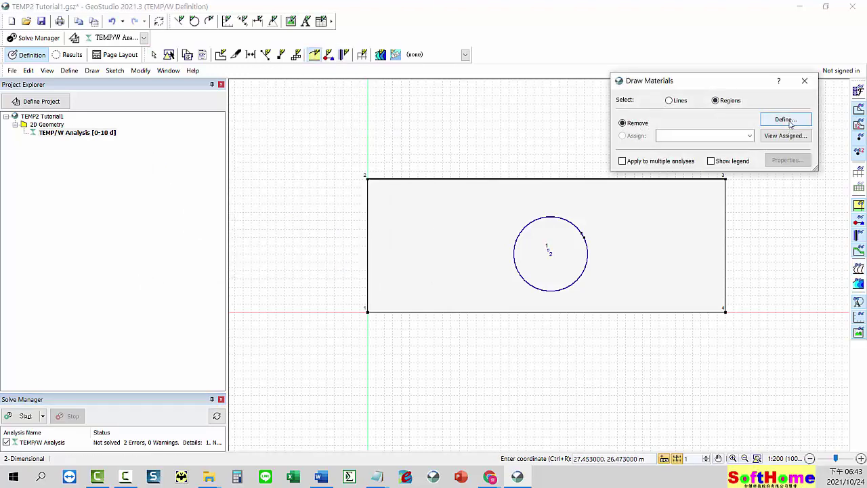
{"action": "left_click", "coordinate": [804, 81]}
{"action": "left_click", "coordinate": [314, 57]}
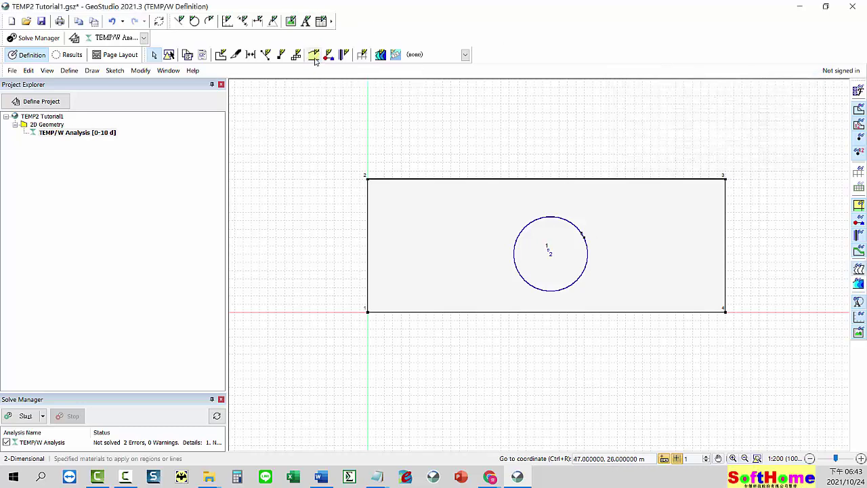
{"action": "left_click", "coordinate": [779, 120]}
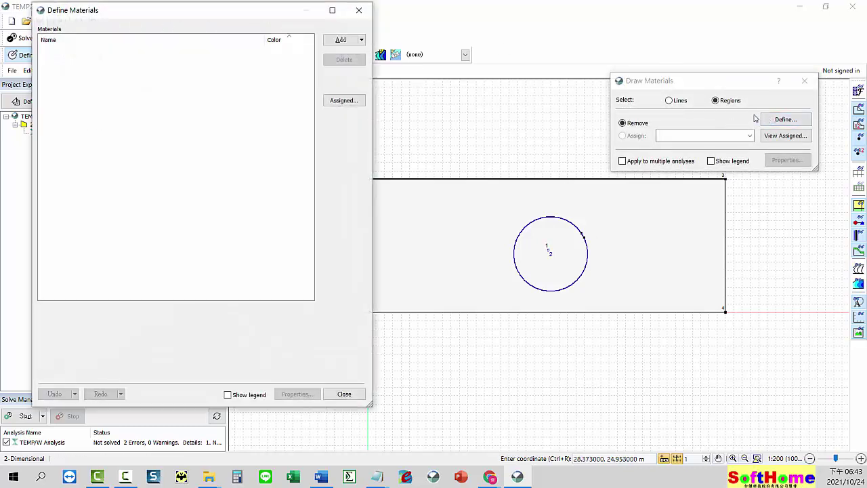
{"action": "left_click", "coordinate": [341, 39]}
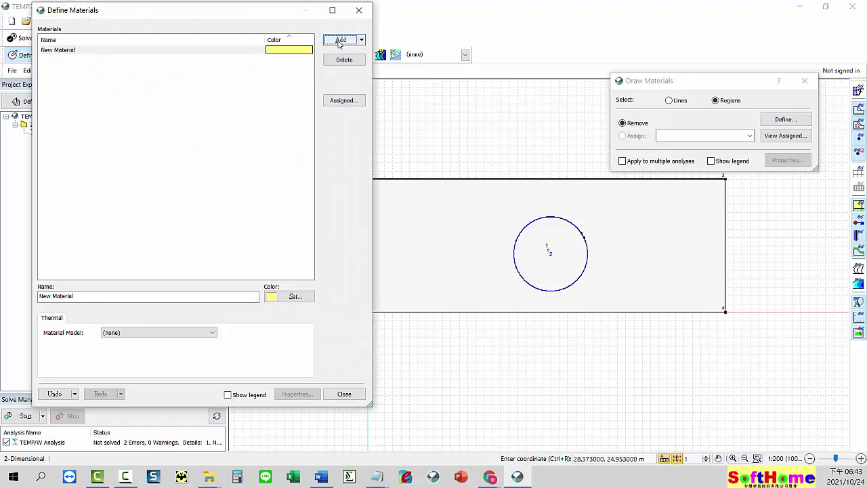
{"action": "left_click", "coordinate": [212, 333]}
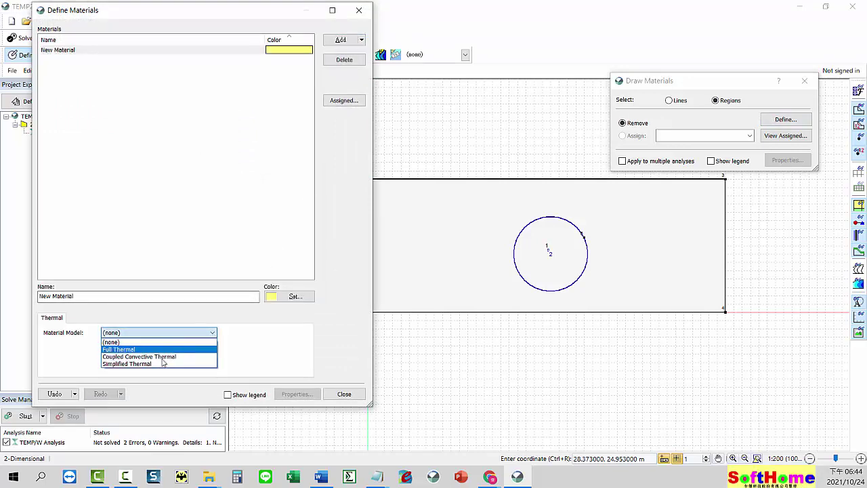
{"action": "left_click", "coordinate": [139, 364]}
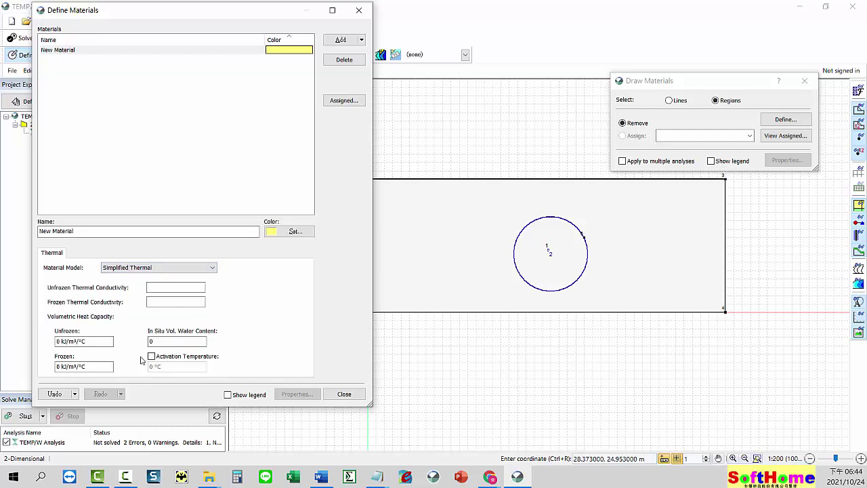
Set the new material's unfrozen thermal conductivity to 1 kJ/sec/m/°C and its frozen thermal conductivity to 10 kJ/sec/m/°C.
{"action": "left_click", "coordinate": [179, 286]}
{"action": "type", "text": "1"}
{"action": "left_click", "coordinate": [160, 308]}
{"action": "type", "text": "10"}
{"action": "key", "text": "Return"}
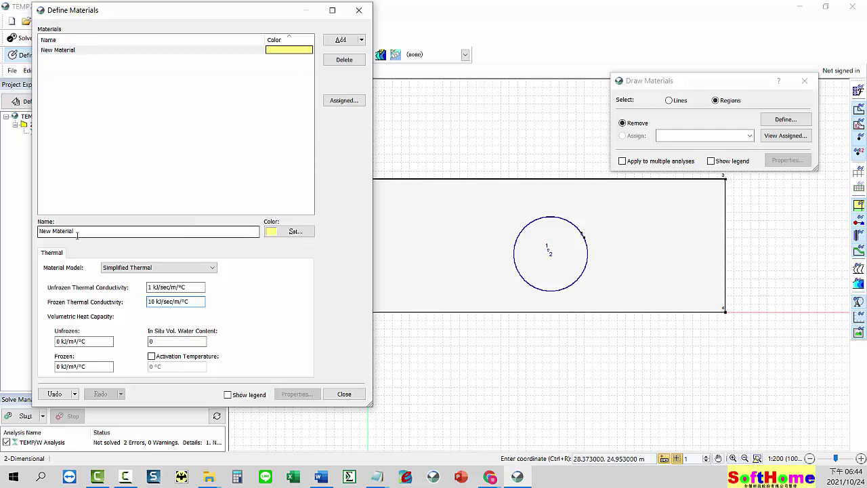
{"action": "left_click", "coordinate": [359, 10]}
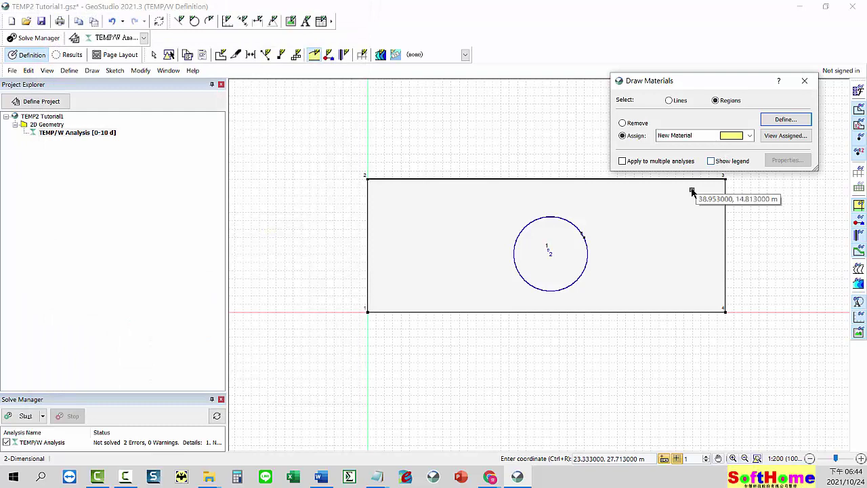
Assign the new material to the rectangular region around the circular opening.
{"action": "left_click", "coordinate": [803, 82]}
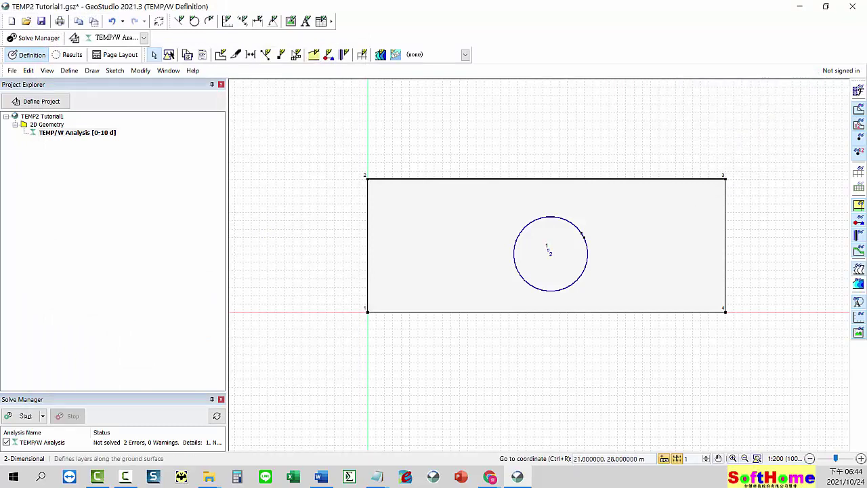
{"action": "left_click", "coordinate": [314, 54]}
{"action": "left_click", "coordinate": [653, 210]}
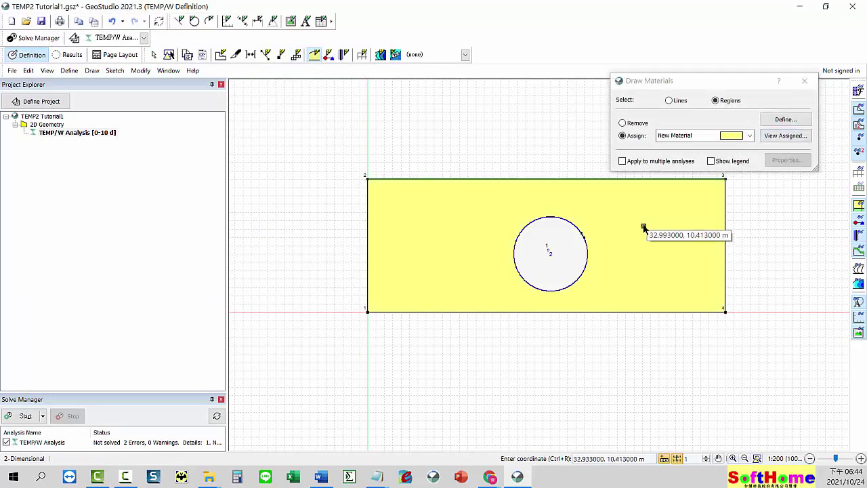
{"action": "left_click", "coordinate": [805, 82]}
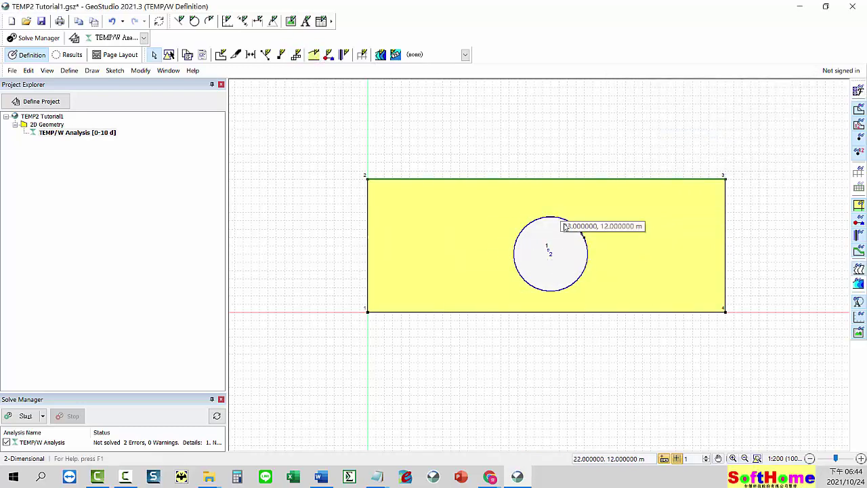
Add a new thermal boundary condition named "Circle".
{"action": "left_click", "coordinate": [329, 55]}
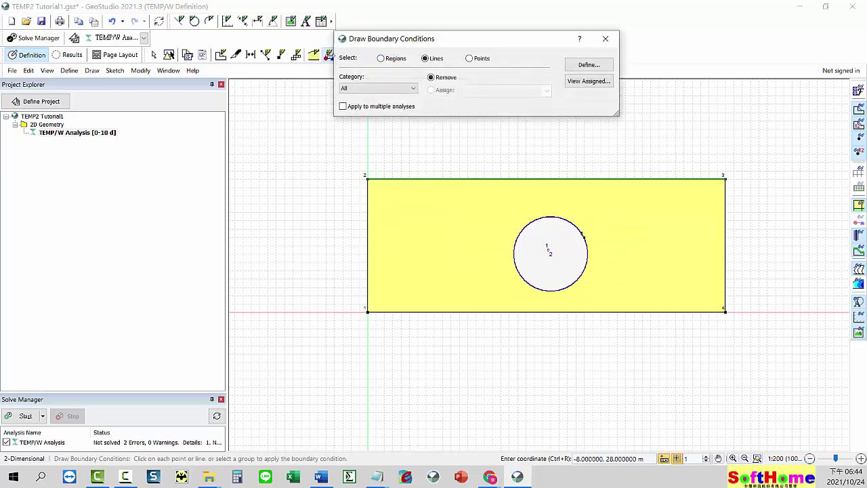
{"action": "left_click", "coordinate": [583, 65]}
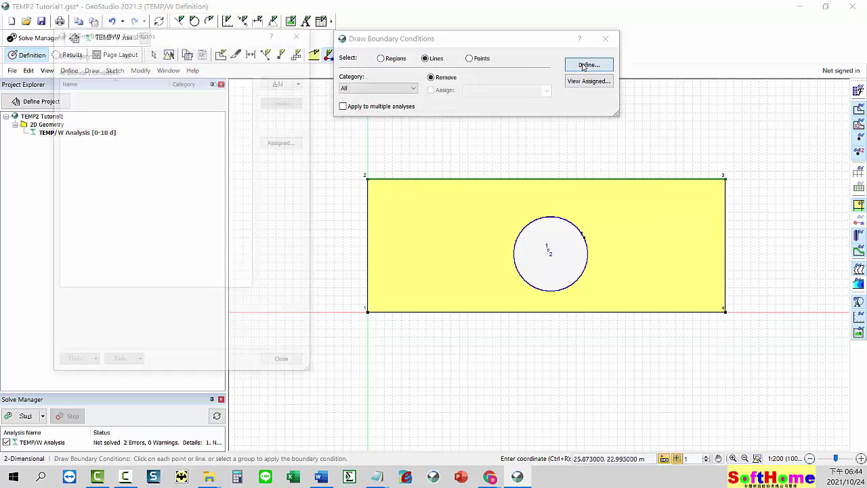
{"action": "left_click", "coordinate": [277, 82]}
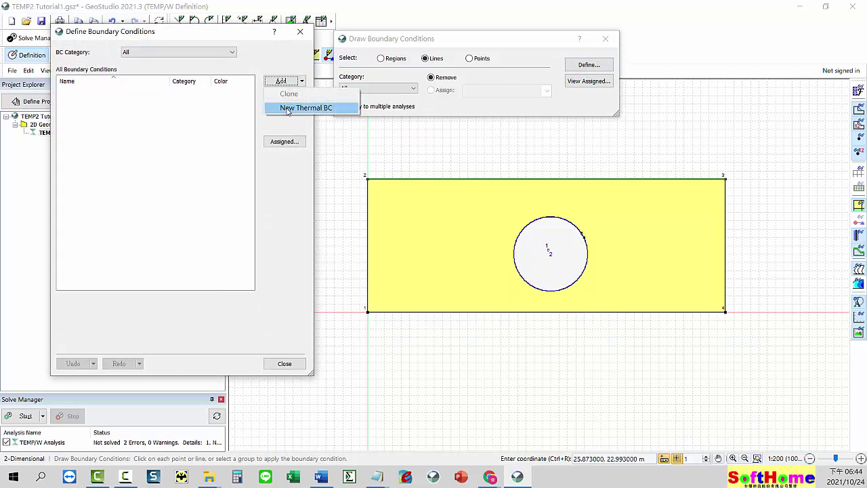
{"action": "left_click", "coordinate": [288, 109]}
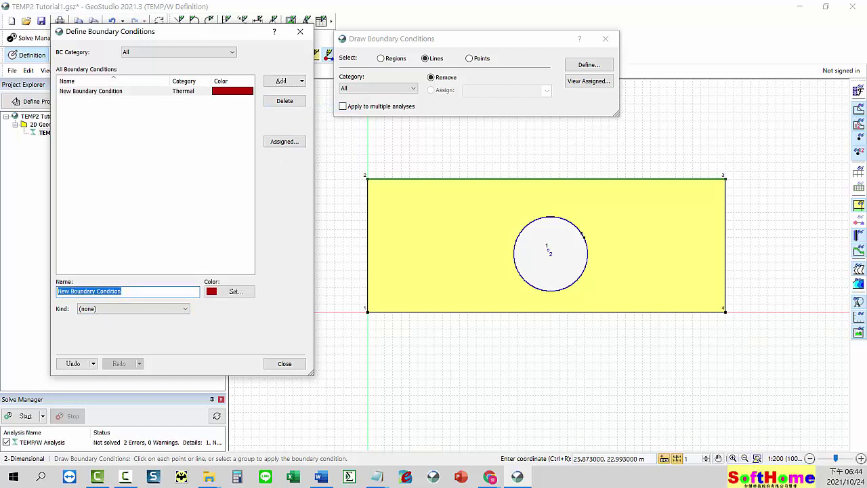
{"action": "type", "text": "Circle"}
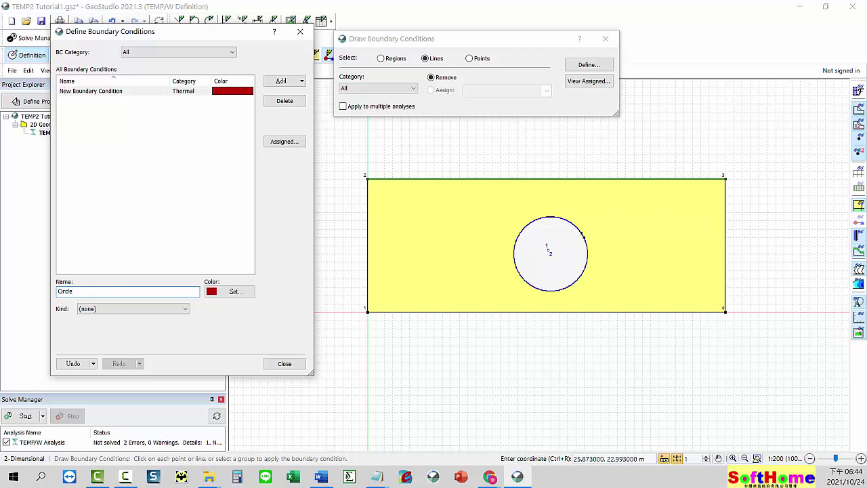
Make the Circle boundary condition a constant Temperature of 30 °C and assign it to the circular opening's line.
{"action": "left_click", "coordinate": [185, 310]}
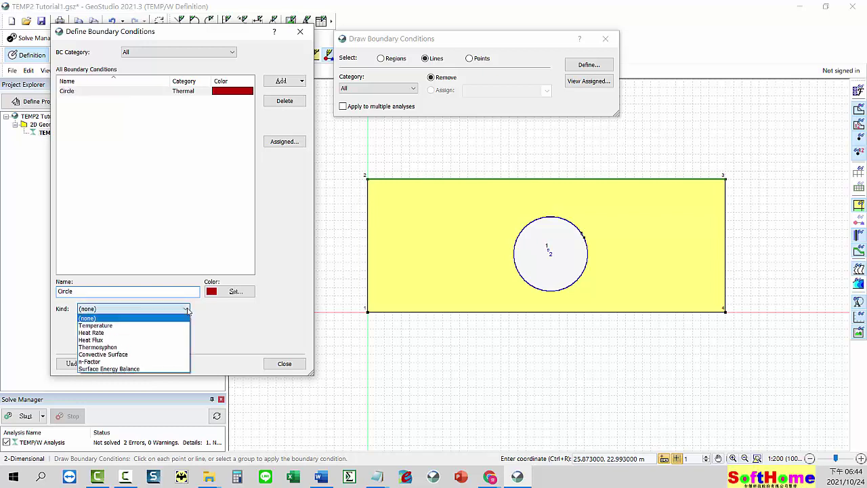
{"action": "left_click", "coordinate": [107, 328]}
{"action": "left_click_drag", "start_coordinate": [125, 276], "coordinate": [86, 275]}
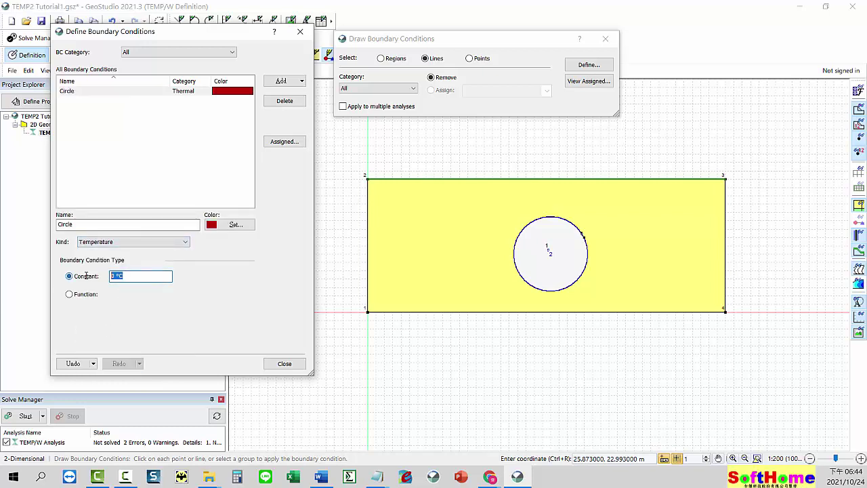
{"action": "type", "text": "30"}
{"action": "left_click", "coordinate": [300, 32]}
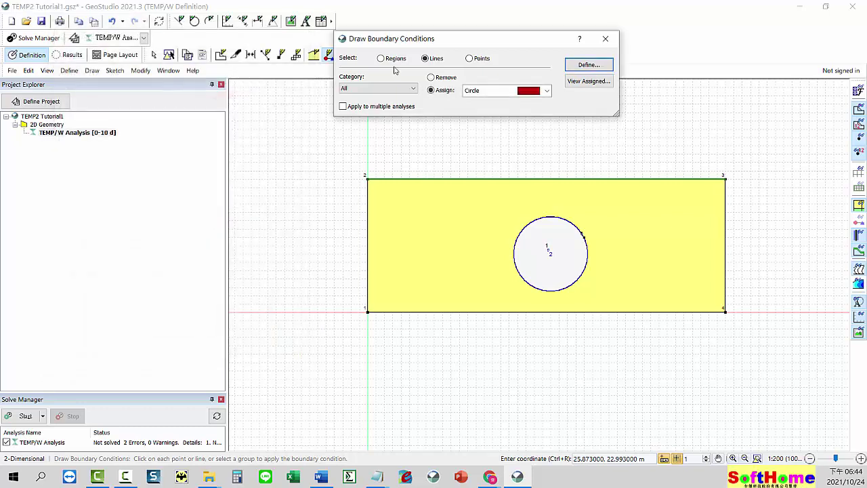
{"action": "left_click", "coordinate": [556, 220]}
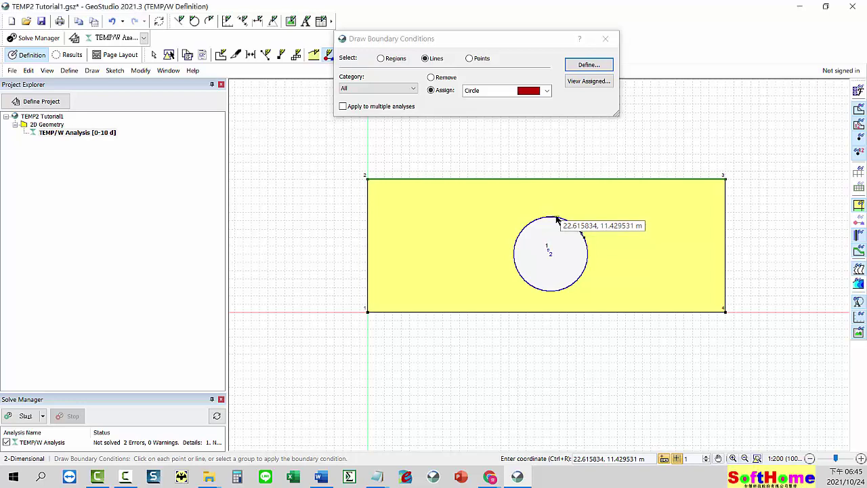
{"action": "left_click", "coordinate": [605, 39]}
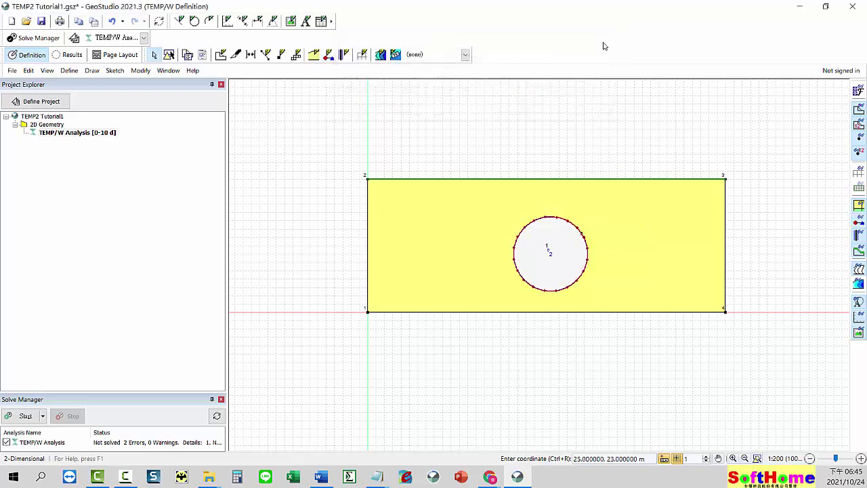
Save the project and try to solve the TEMP/W analysis.
{"action": "left_click", "coordinate": [42, 21]}
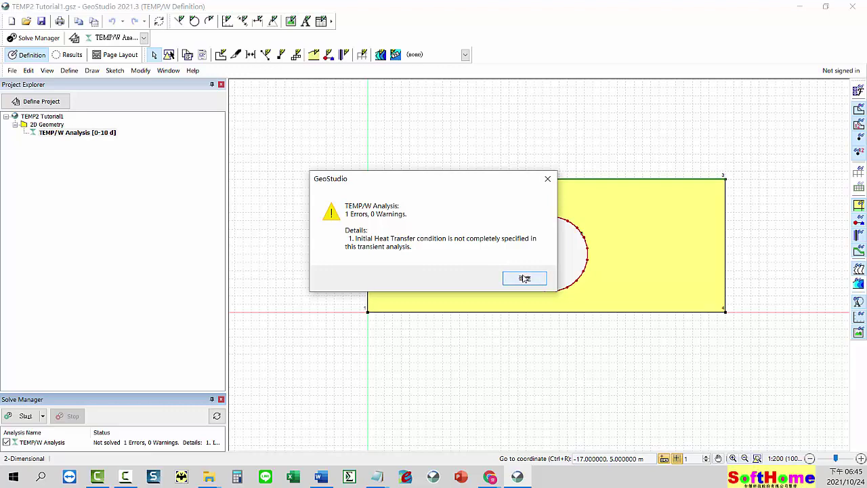
{"action": "left_click", "coordinate": [524, 278]}
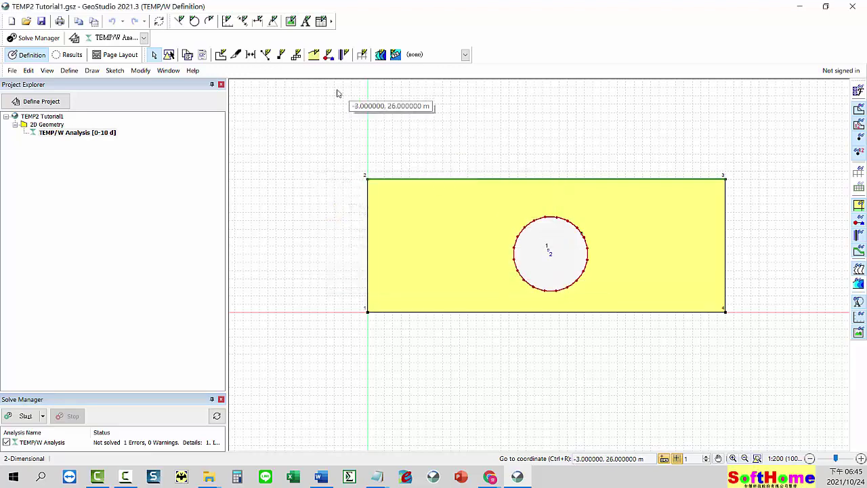
Add a second thermal boundary condition of kind Heat Flux and name it "Heat Flux1".
{"action": "left_click", "coordinate": [329, 55]}
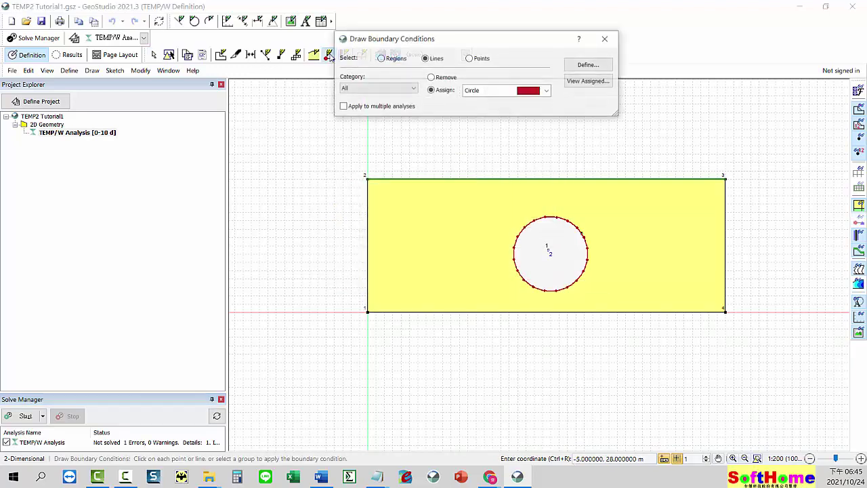
{"action": "left_click", "coordinate": [587, 66]}
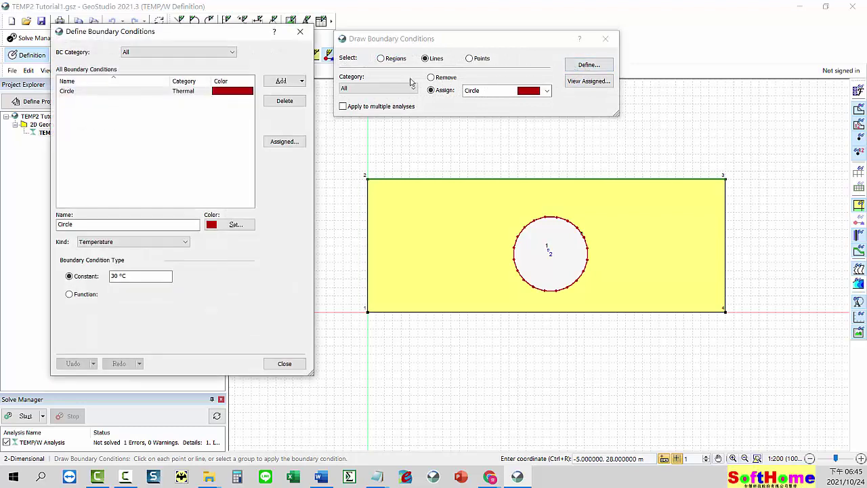
{"action": "left_click", "coordinate": [281, 82]}
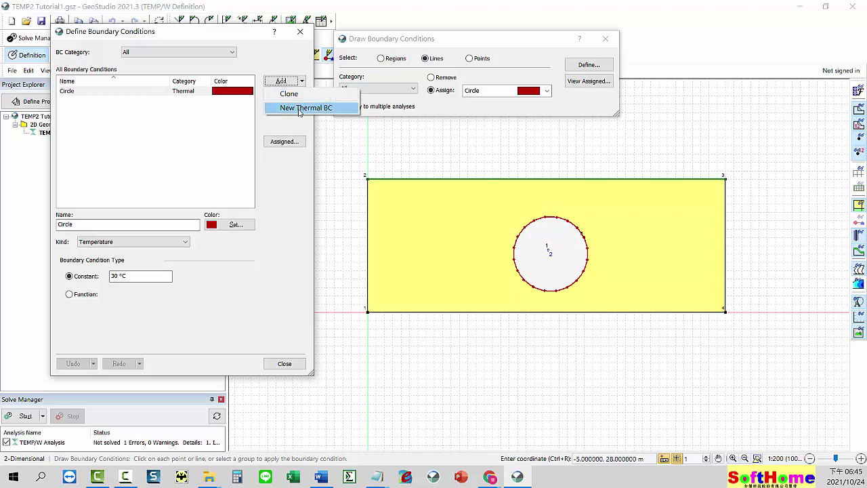
{"action": "left_click", "coordinate": [299, 108]}
{"action": "left_click", "coordinate": [171, 242]}
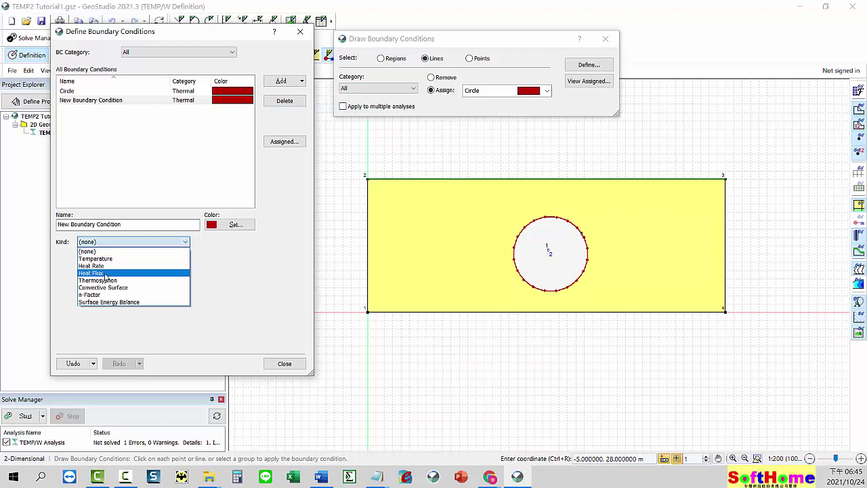
{"action": "left_click", "coordinate": [105, 273]}
{"action": "left_click", "coordinate": [87, 224]}
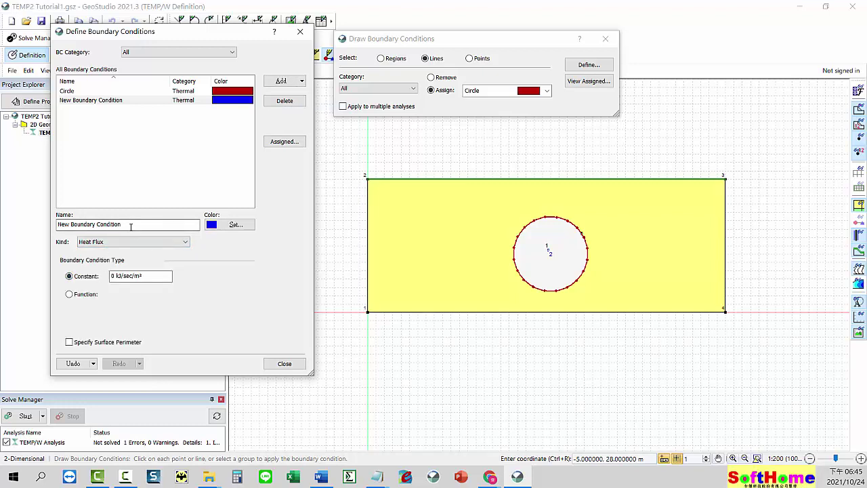
{"action": "triple_click", "coordinate": [87, 223]}
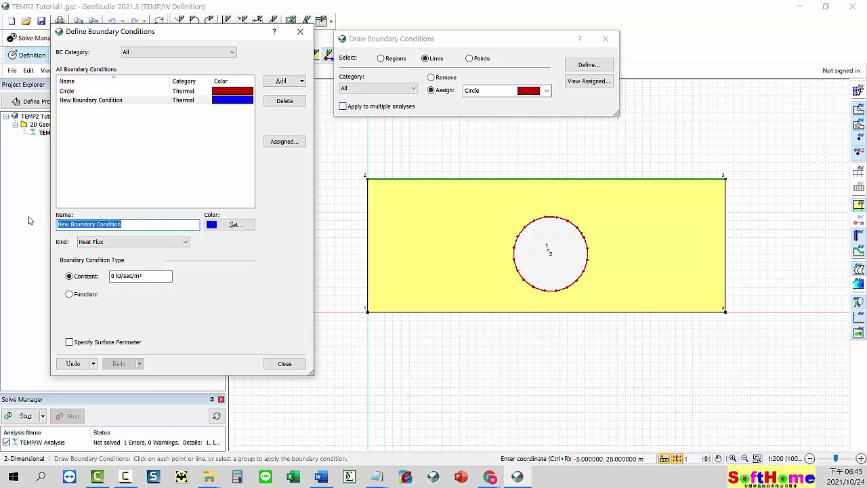
{"action": "type", "text": "H"}
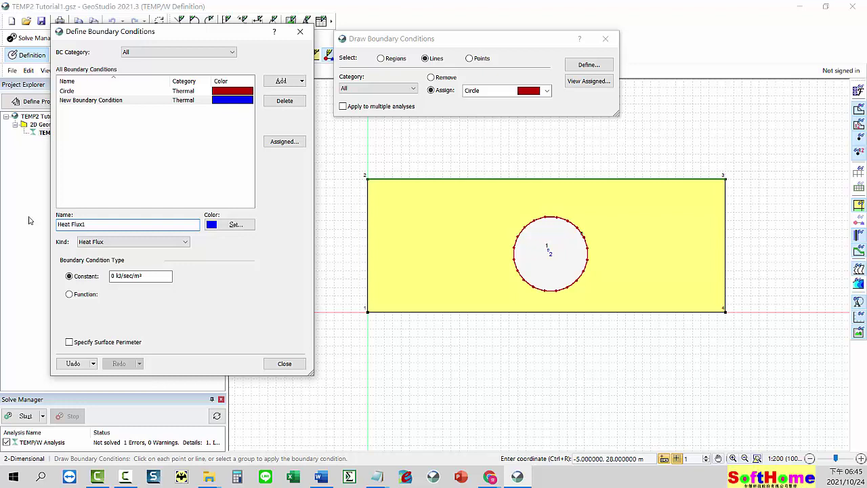
{"action": "type", "text": "eat Flux1"}
Set Heat Flux1 to a constant 10 kJ/sec/m² and assign it to the rectangle's top edge.
{"action": "left_click", "coordinate": [87, 277]}
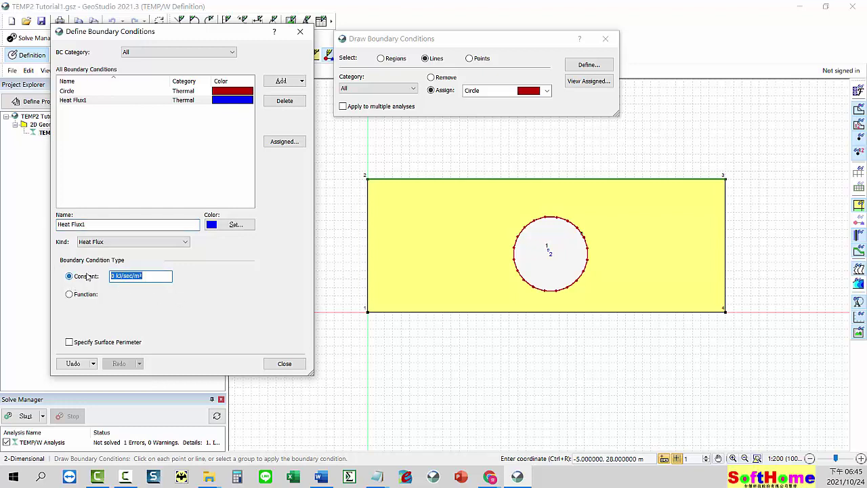
{"action": "type", "text": "10"}
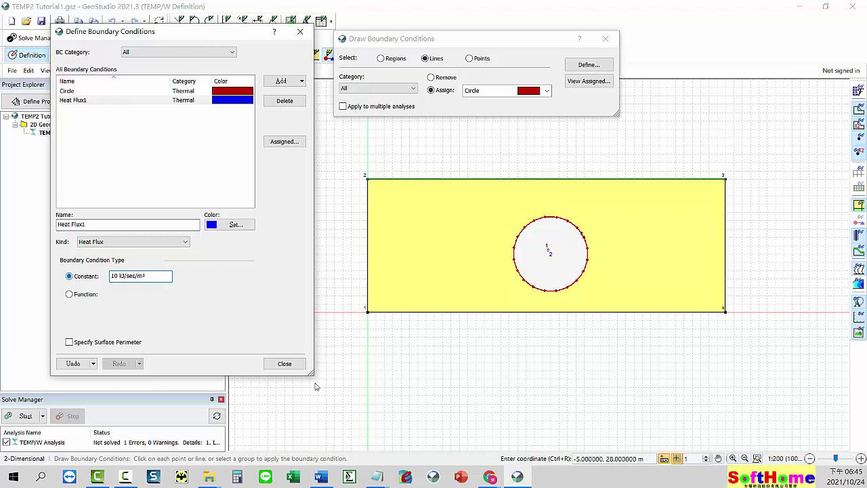
{"action": "left_click", "coordinate": [283, 363]}
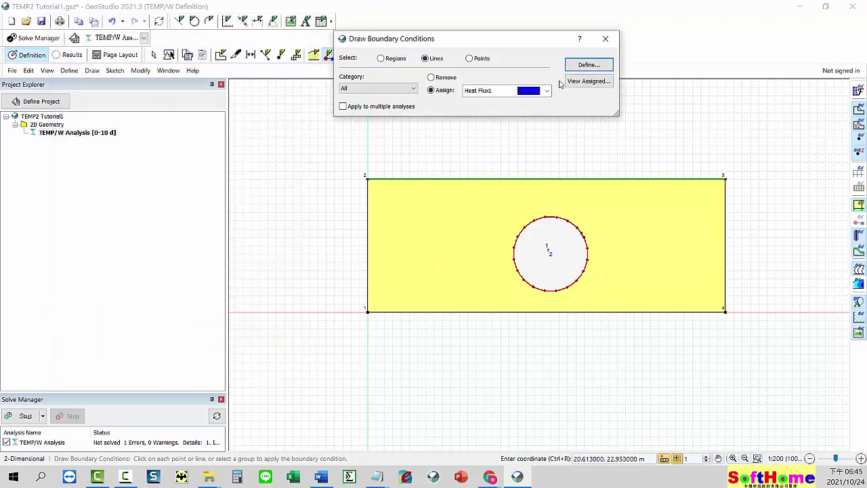
{"action": "left_click", "coordinate": [491, 180]}
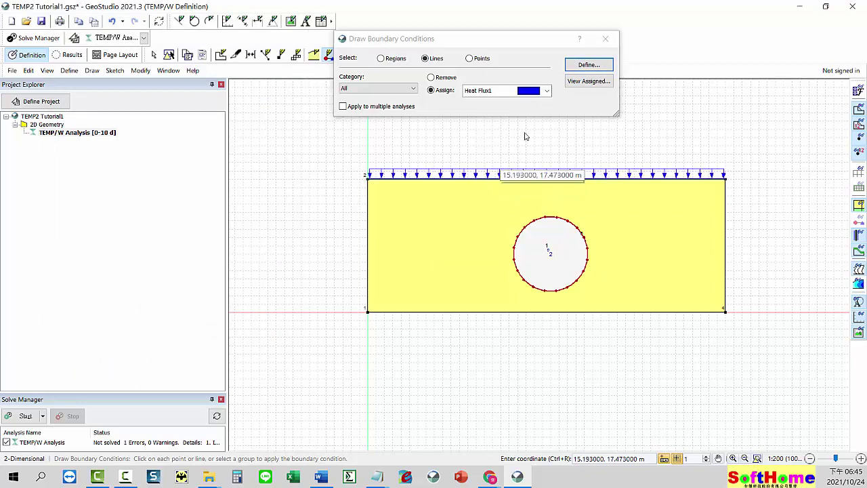
{"action": "left_click", "coordinate": [605, 39]}
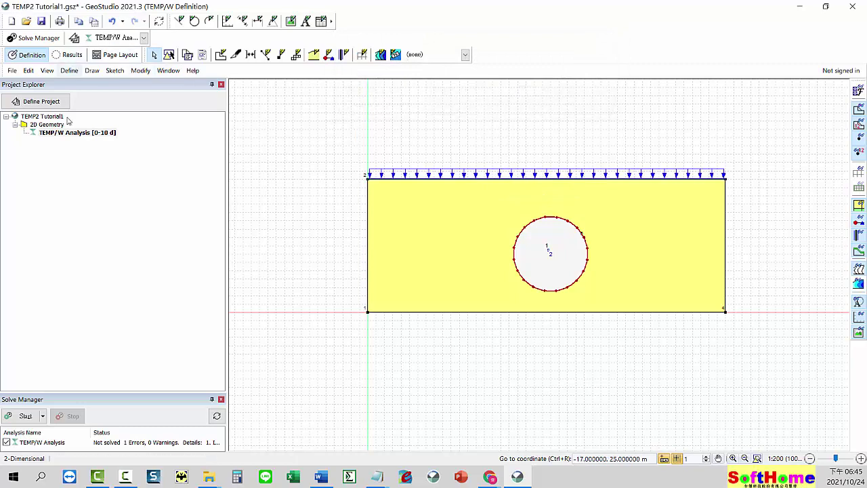
Save the project with the heat flux boundary and try solving the TEMP/W analysis again.
{"action": "left_click", "coordinate": [41, 21]}
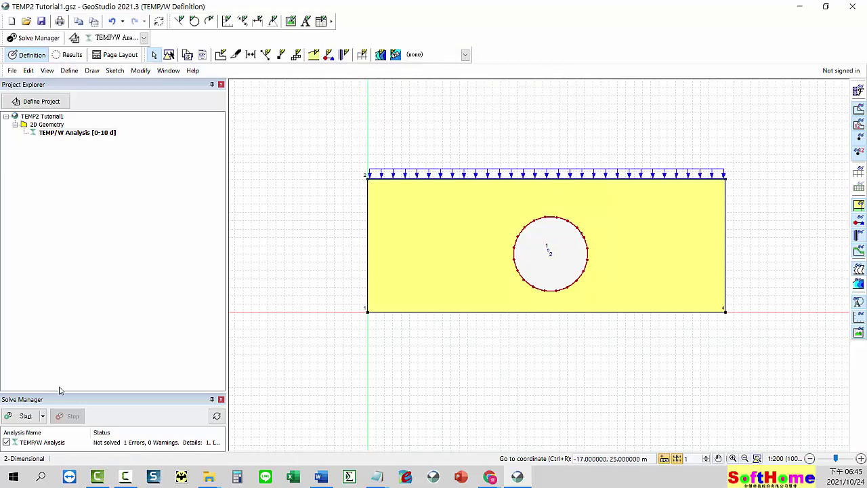
{"action": "left_click", "coordinate": [13, 417]}
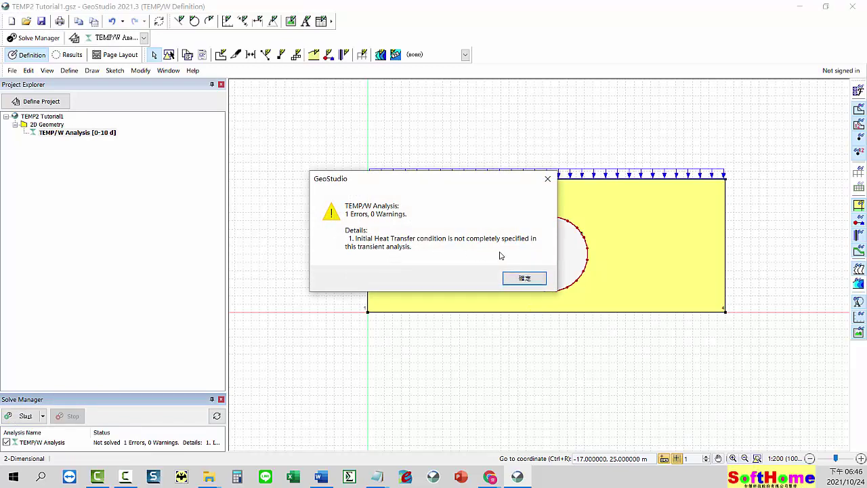
{"action": "left_click", "coordinate": [522, 279]}
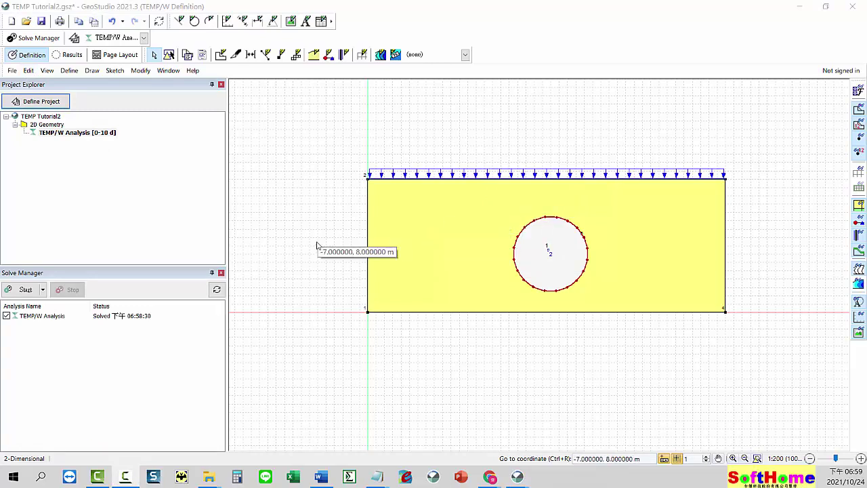
Lower the activation temperature of New Material in the material definition.
{"action": "left_click", "coordinate": [314, 54]}
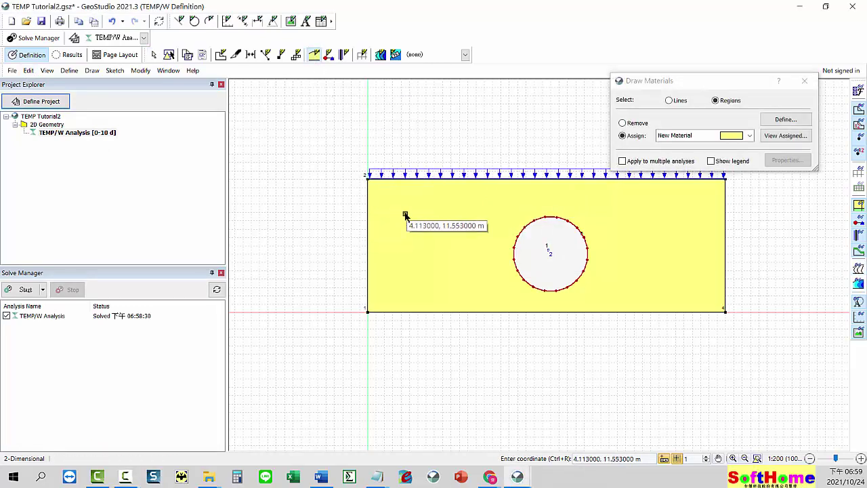
{"action": "left_click", "coordinate": [786, 119]}
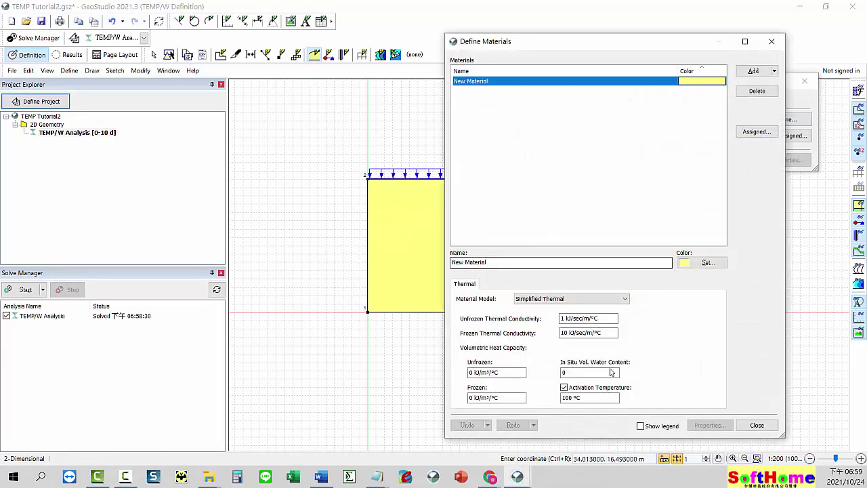
{"action": "left_click", "coordinate": [588, 397]}
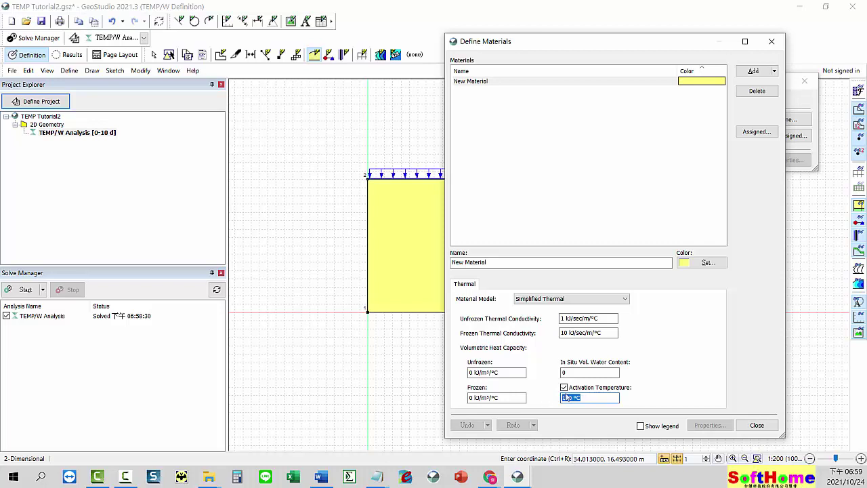
{"action": "type", "text": "0"}
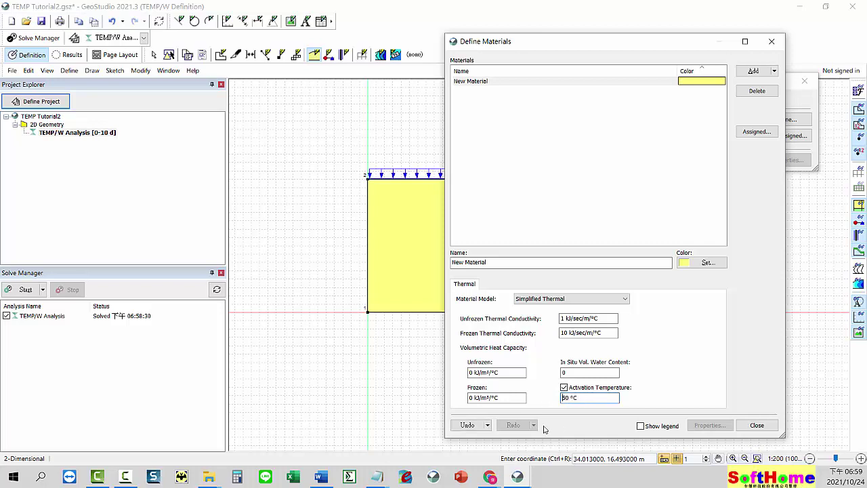
{"action": "left_click", "coordinate": [758, 426]}
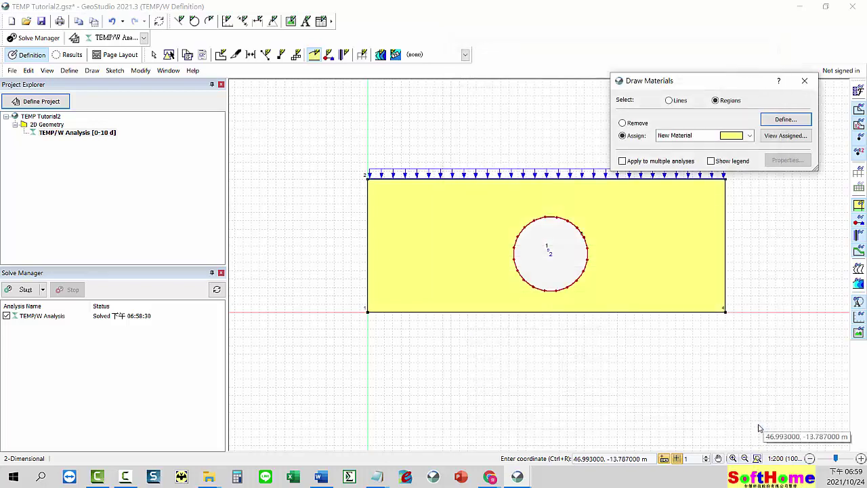
{"action": "left_click", "coordinate": [805, 80]}
Set the Heat Flux1 boundary condition to a constant 20 kJ/sec/m² and solve the TEMP/W analysis.
{"action": "left_click", "coordinate": [327, 57]}
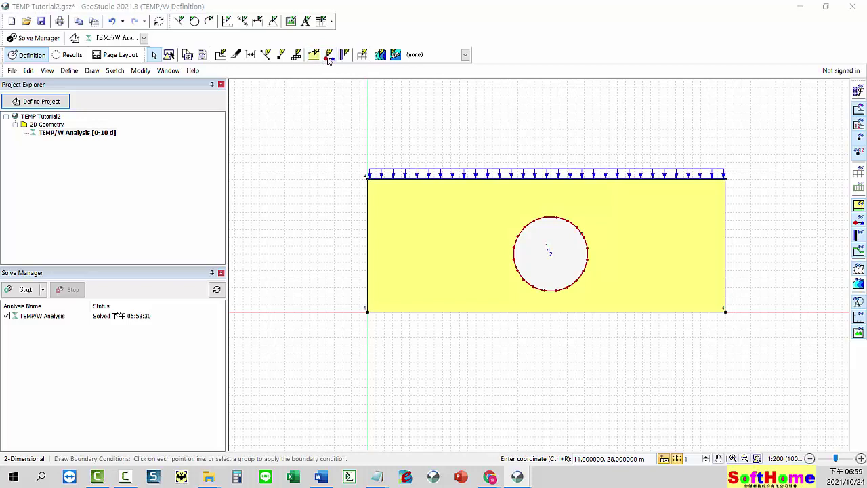
{"action": "left_click", "coordinate": [525, 90]}
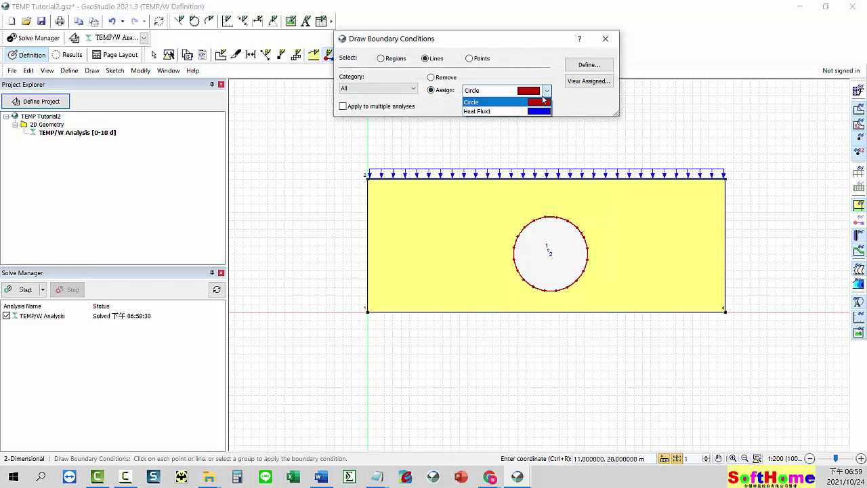
{"action": "left_click", "coordinate": [528, 113]}
{"action": "left_click", "coordinate": [582, 66]}
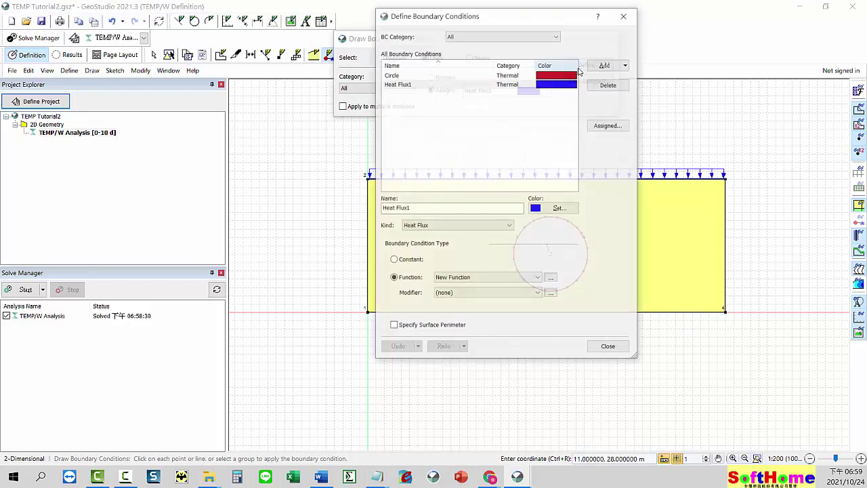
{"action": "left_click", "coordinate": [393, 260]}
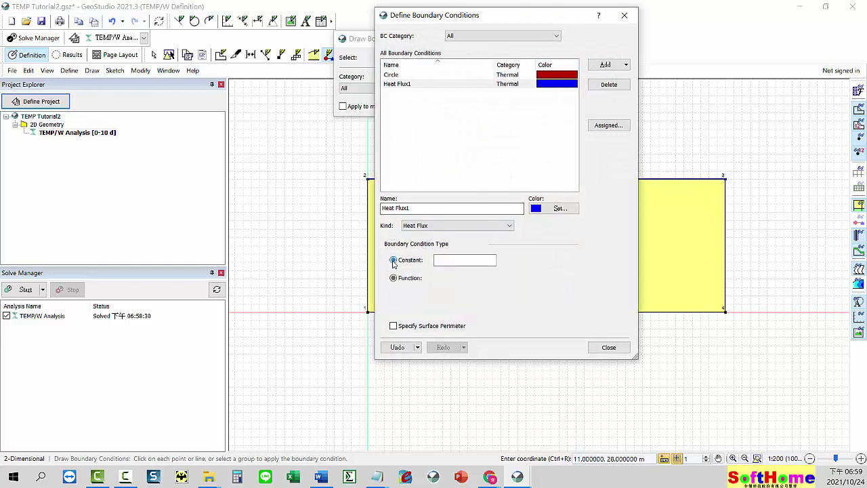
{"action": "left_click", "coordinate": [451, 260]}
{"action": "type", "text": "20"}
{"action": "key", "text": "Return"}
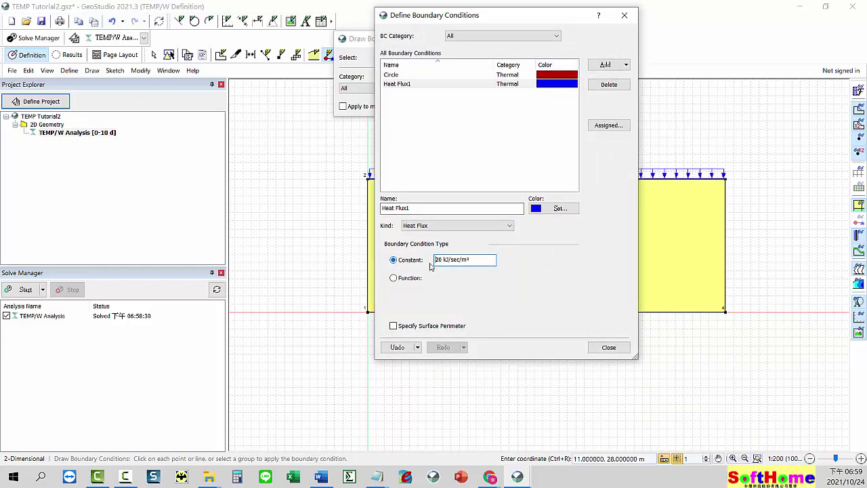
{"action": "left_click", "coordinate": [624, 19]}
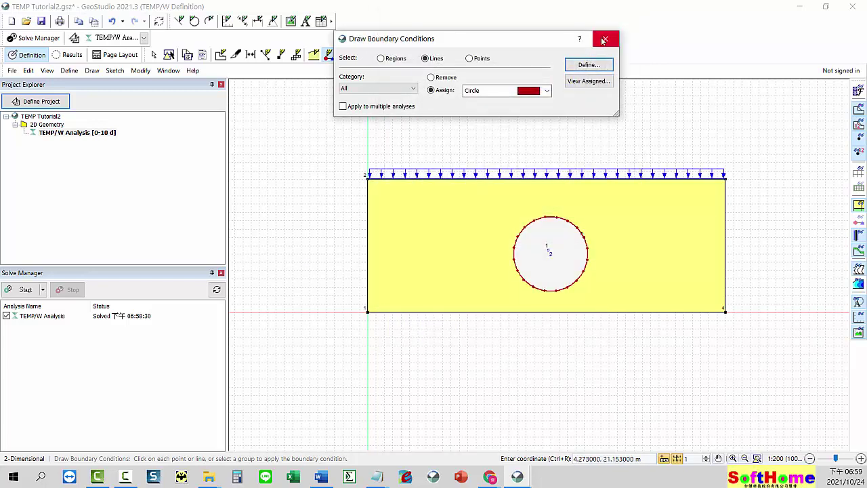
{"action": "left_click", "coordinate": [605, 39]}
{"action": "left_click", "coordinate": [39, 290]}
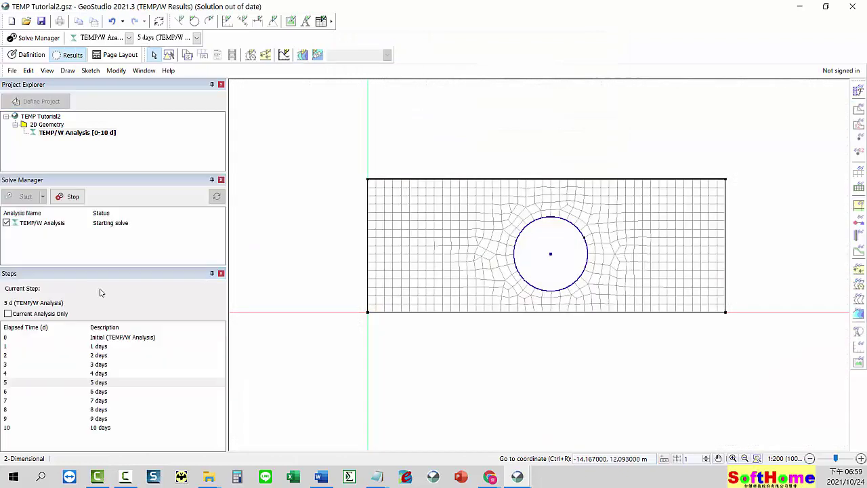
Examine the heat flux vectors around the circular opening at successive time steps from the initial state to 10 days.
{"action": "left_click", "coordinate": [98, 348]}
{"action": "left_click", "coordinate": [98, 364]}
{"action": "left_click", "coordinate": [95, 392]}
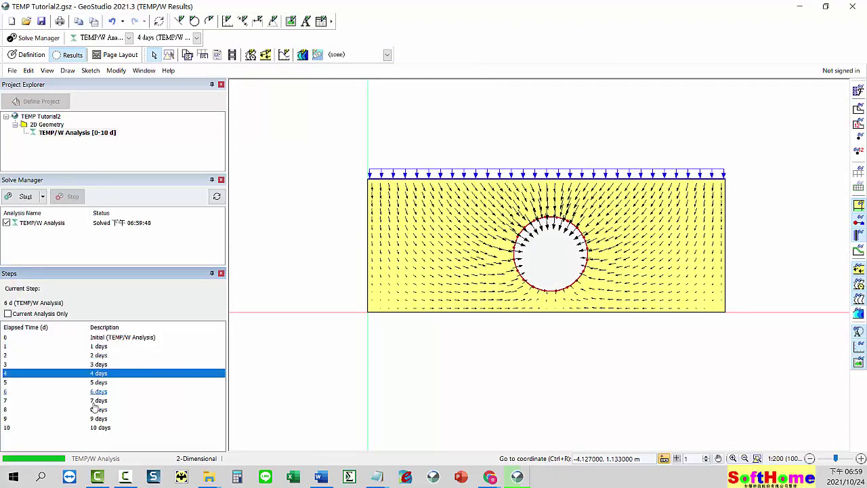
{"action": "left_click", "coordinate": [98, 401]}
{"action": "left_click", "coordinate": [98, 418]}
{"action": "left_click", "coordinate": [98, 428]}
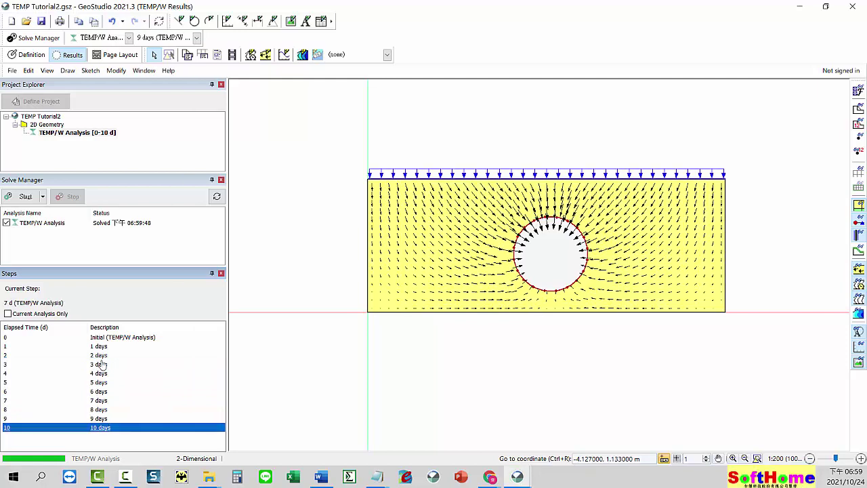
{"action": "left_click", "coordinate": [98, 391]}
{"action": "left_click", "coordinate": [102, 337]}
{"action": "left_click", "coordinate": [98, 355]}
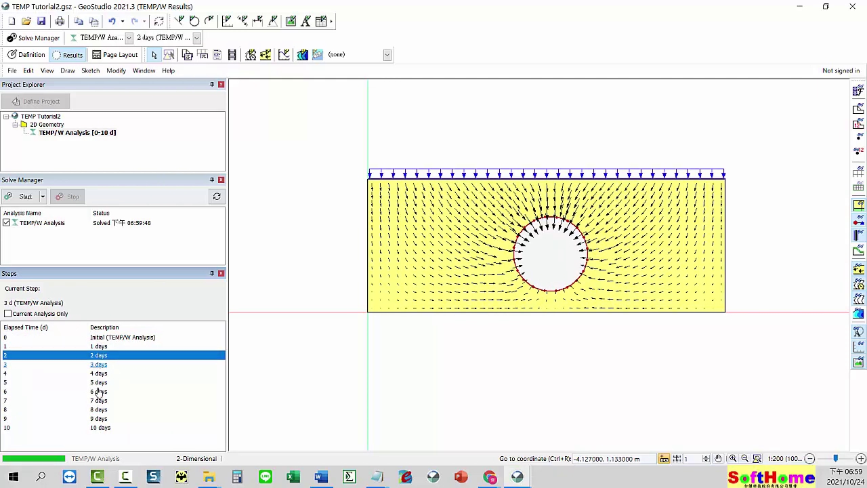
{"action": "left_click", "coordinate": [98, 392]}
{"action": "left_click", "coordinate": [98, 400]}
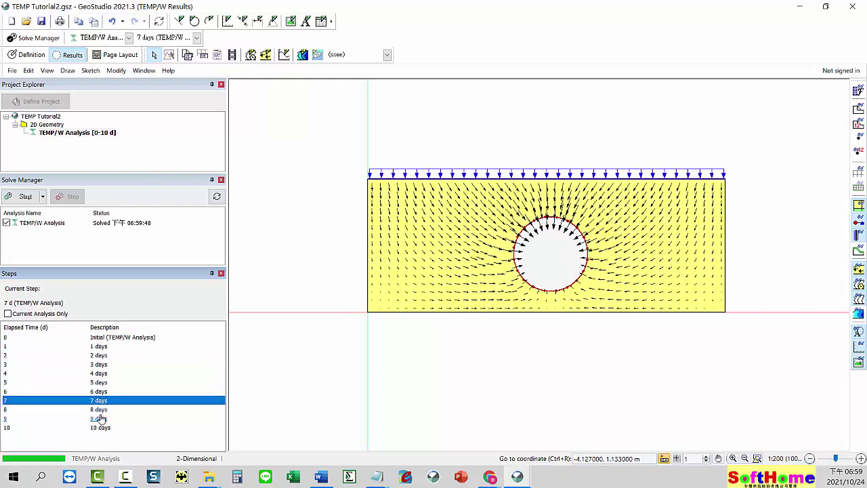
{"action": "left_click", "coordinate": [101, 418]}
{"action": "left_click", "coordinate": [101, 427]}
Return to the model definition, switch Heat Flux1 from constant to function type, and inspect the New Function curve and its data points.
{"action": "left_click", "coordinate": [30, 55]}
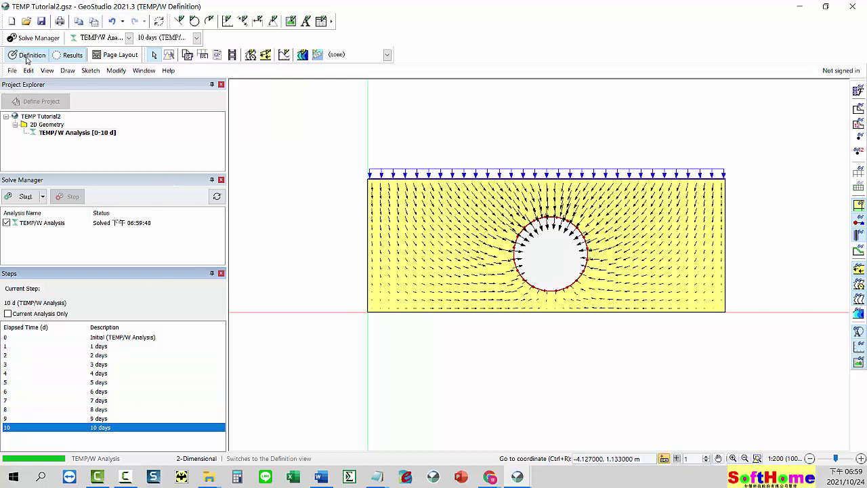
{"action": "left_click", "coordinate": [329, 54]}
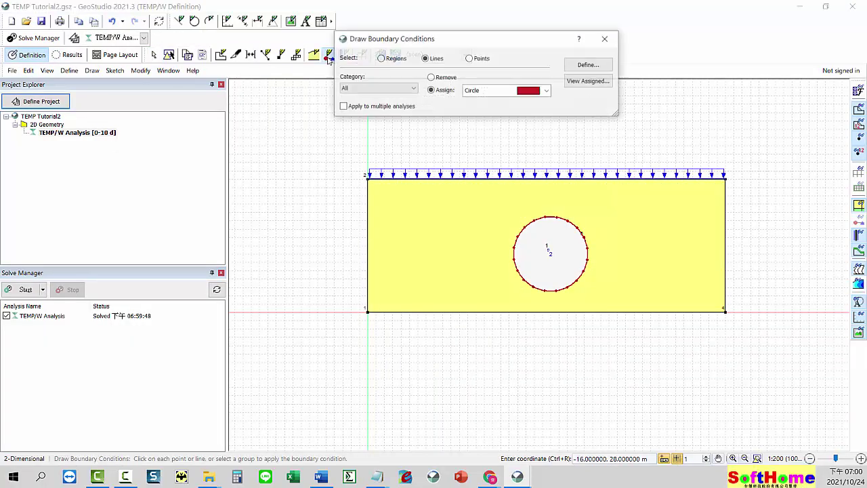
{"action": "left_click", "coordinate": [547, 91]}
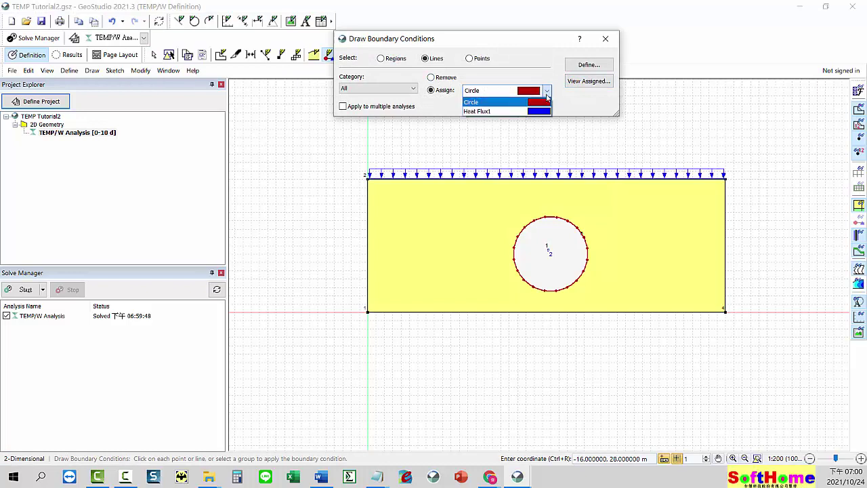
{"action": "left_click", "coordinate": [504, 108]}
{"action": "left_click", "coordinate": [584, 65]}
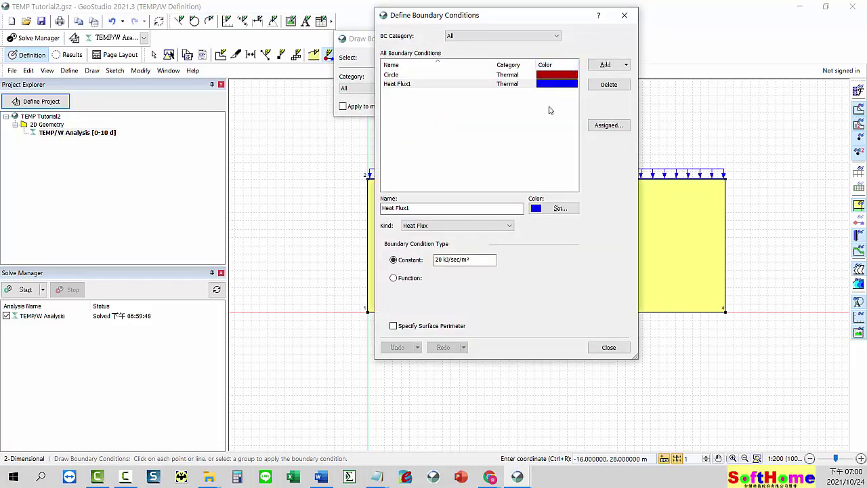
{"action": "left_click", "coordinate": [394, 278]}
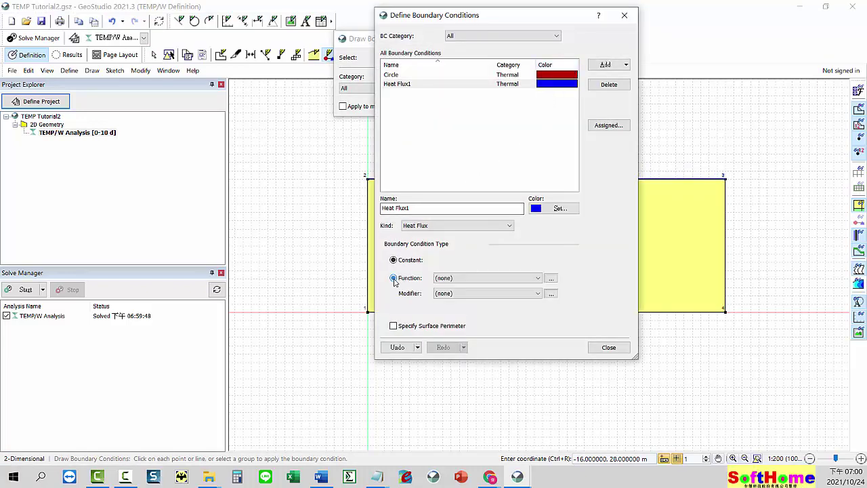
{"action": "left_click", "coordinate": [550, 279]}
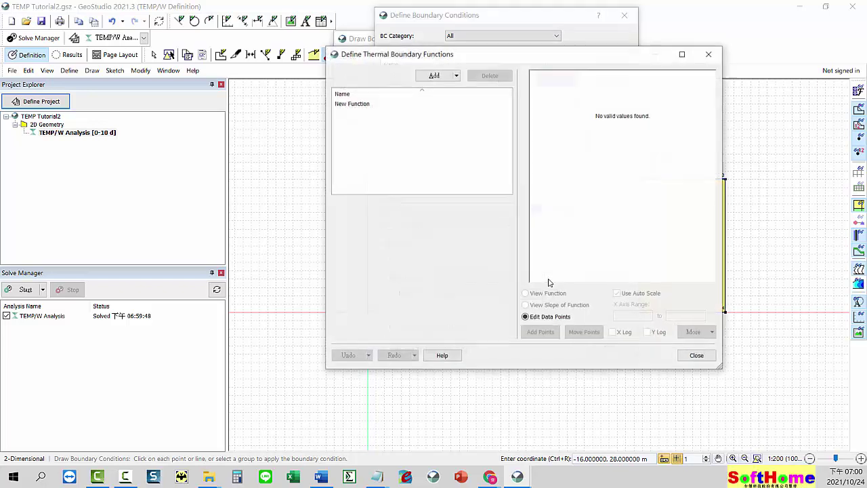
{"action": "left_click", "coordinate": [343, 106]}
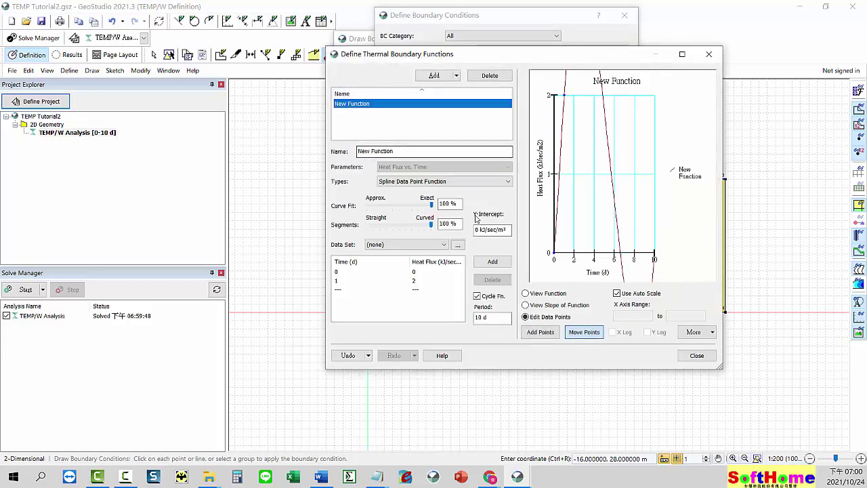
{"action": "left_click", "coordinate": [526, 293]}
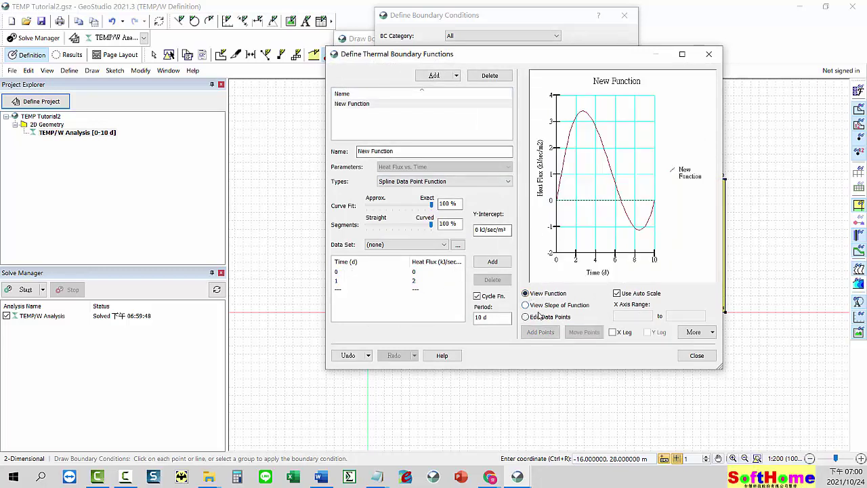
{"action": "left_click", "coordinate": [525, 316]}
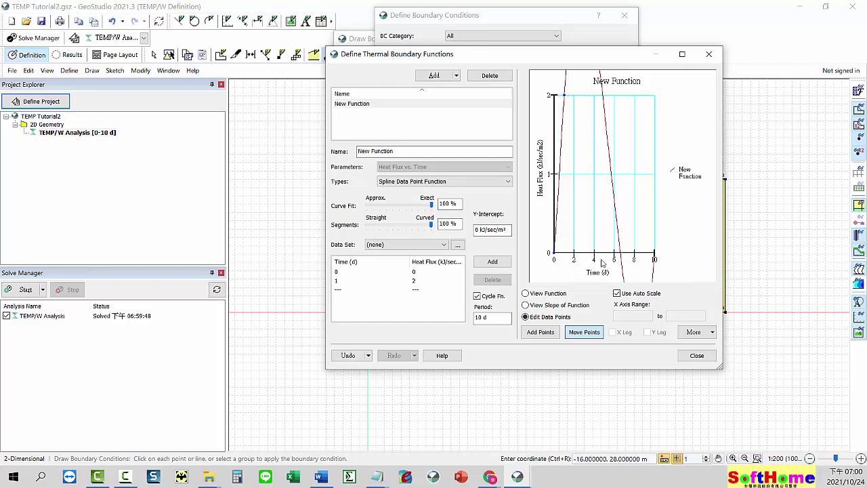
{"action": "left_click", "coordinate": [708, 55]}
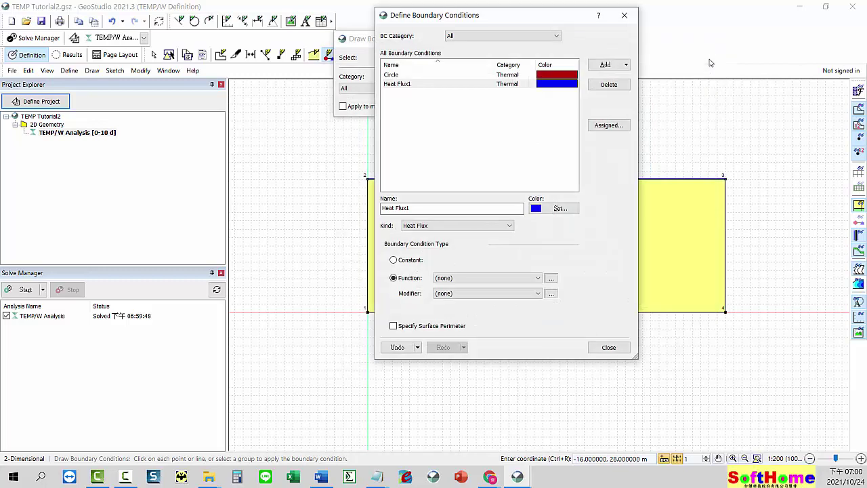
Assign New Function as the heat flux function of Heat Flux1.
{"action": "left_click", "coordinate": [537, 280]}
{"action": "left_click", "coordinate": [535, 294]}
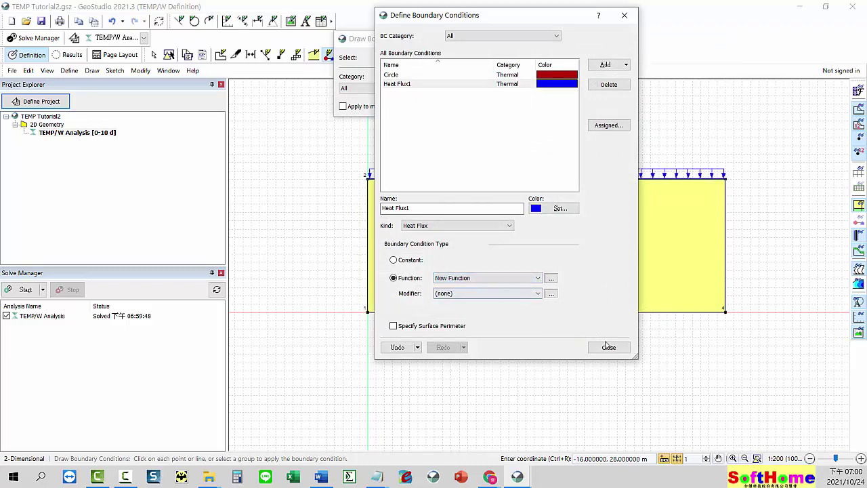
{"action": "left_click", "coordinate": [608, 347]}
{"action": "left_click", "coordinate": [606, 38]}
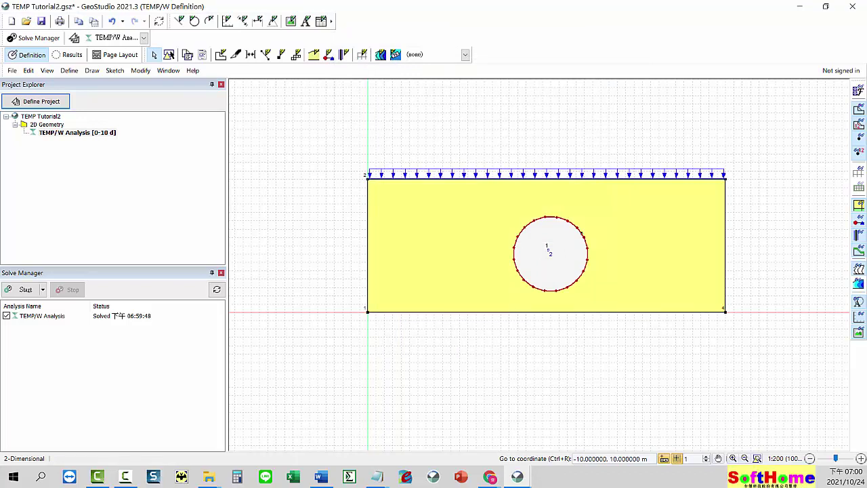
Solve the analysis with the function-based heat flux and compare the vector directions at time steps between 1 and 10 days.
{"action": "left_click", "coordinate": [34, 291]}
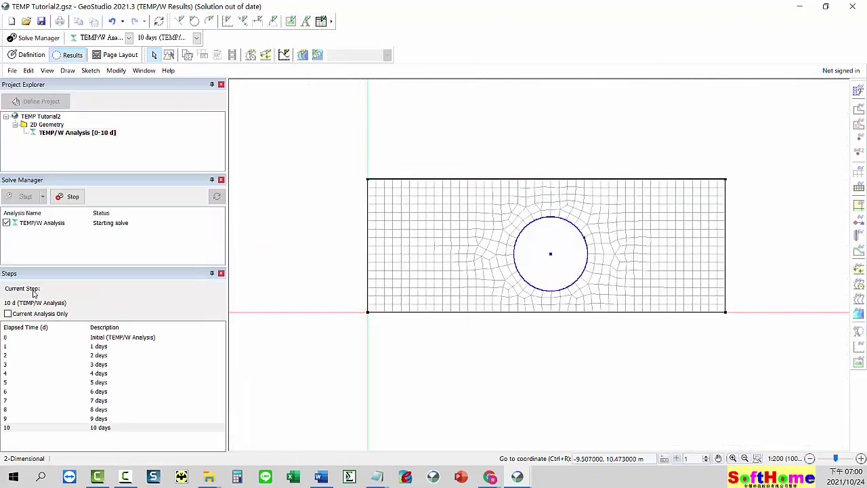
{"action": "left_click", "coordinate": [105, 346]}
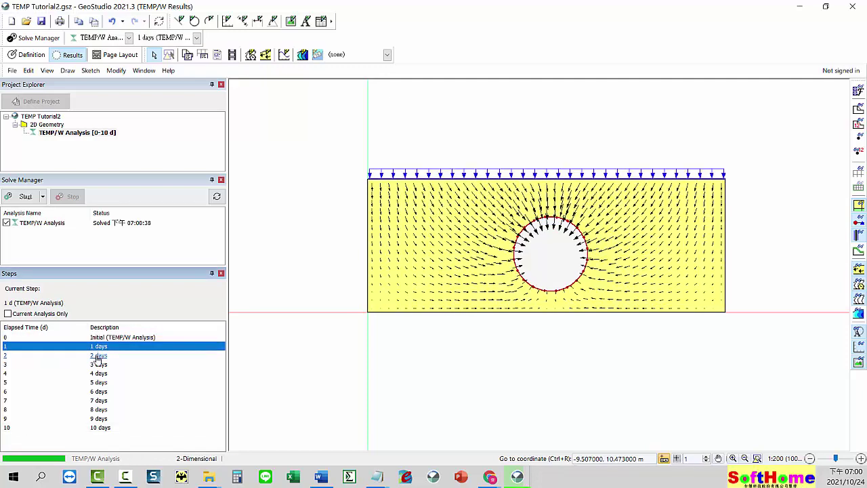
{"action": "left_click", "coordinate": [98, 374]}
{"action": "left_click", "coordinate": [99, 392]}
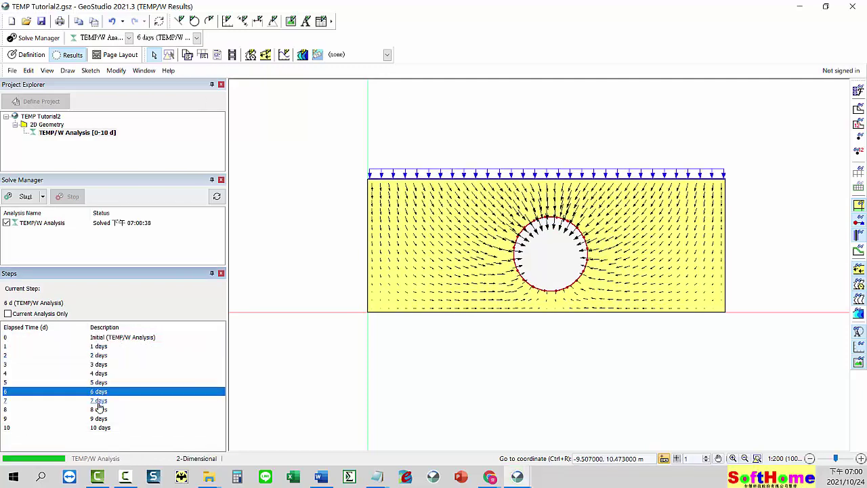
{"action": "left_click", "coordinate": [98, 410]}
{"action": "left_click", "coordinate": [100, 418]}
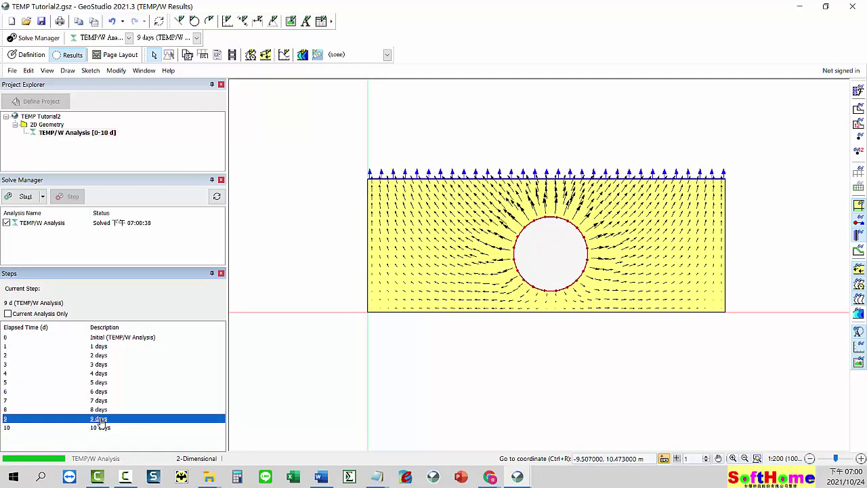
{"action": "left_click", "coordinate": [101, 427]}
{"action": "left_click", "coordinate": [99, 418]}
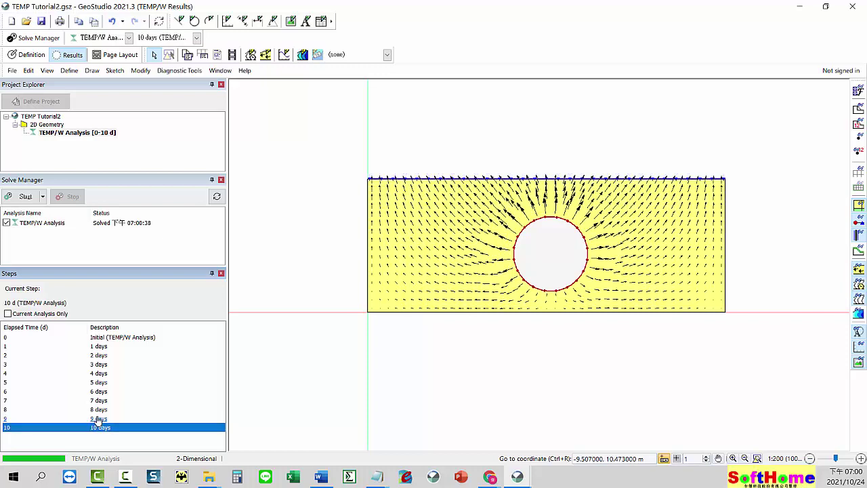
{"action": "left_click", "coordinate": [99, 410]}
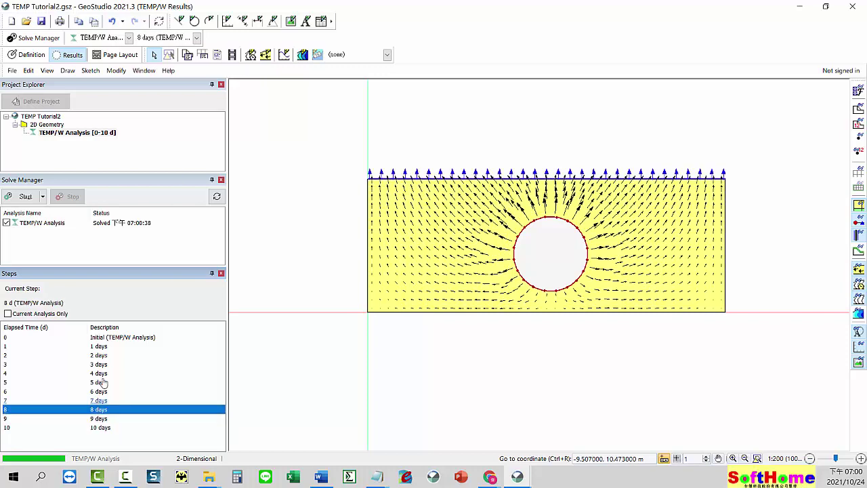
Set the maximum vector length of the heat flux vectors to 1 m.
{"action": "left_click", "coordinate": [266, 55]}
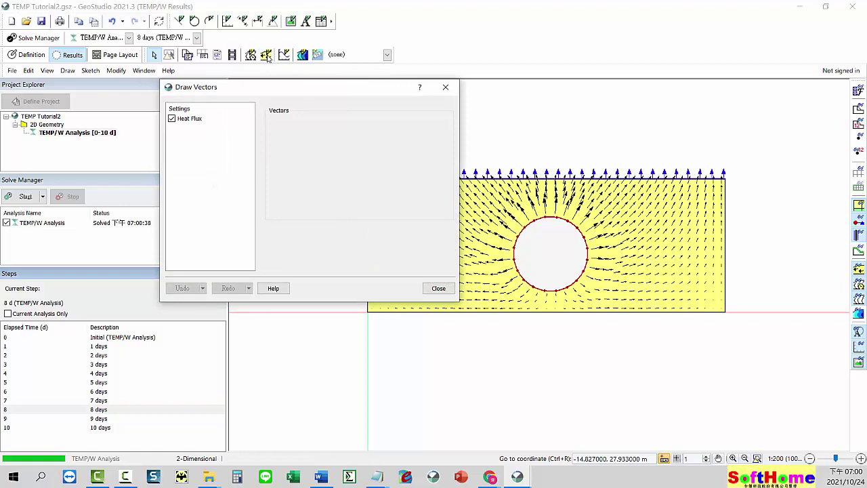
{"action": "left_click", "coordinate": [195, 119]}
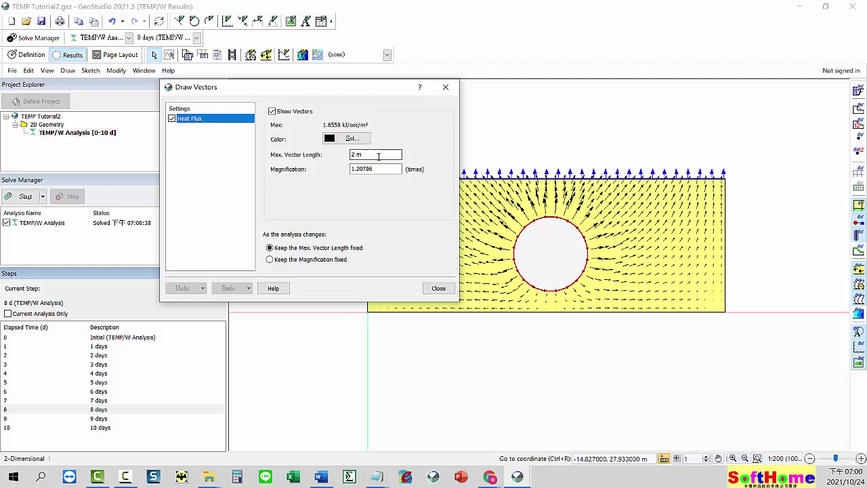
{"action": "left_click_drag", "start_coordinate": [397, 154], "coordinate": [313, 156]}
{"action": "type", "text": "1"}
{"action": "key", "text": "Return"}
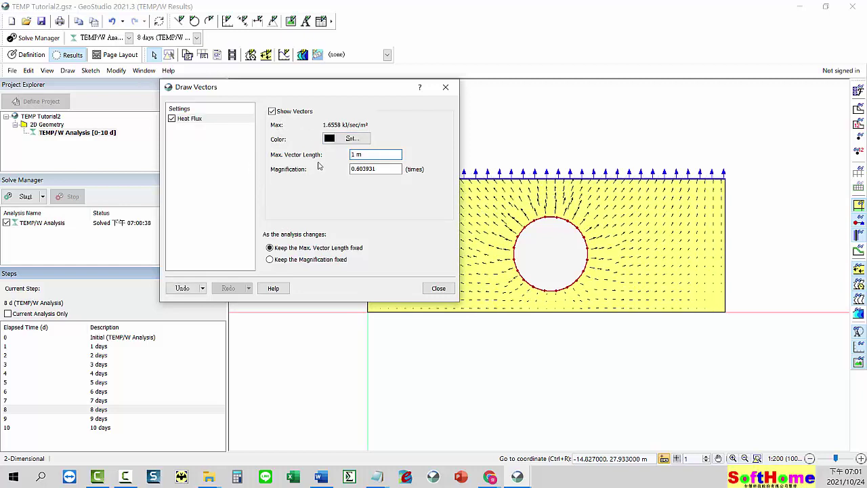
{"action": "left_click", "coordinate": [445, 87]}
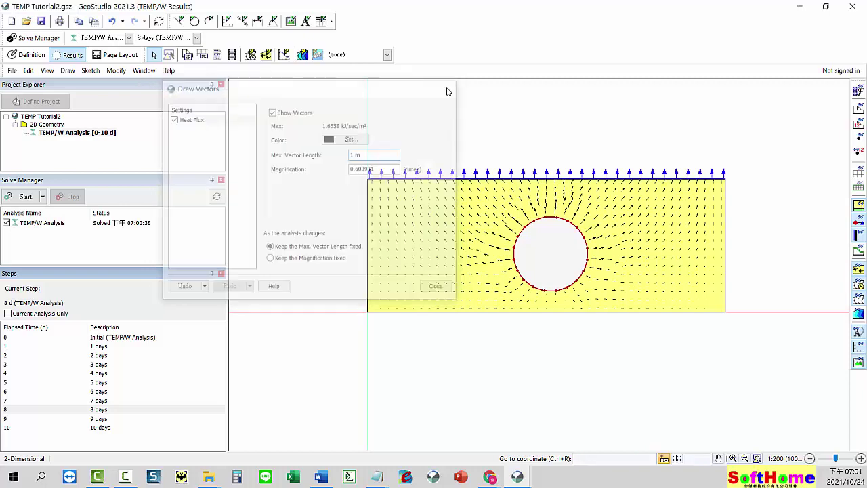
Display the Temperature contours with shading on the 8-day results and keep Temperature as the viewed contour.
{"action": "left_click", "coordinate": [302, 54]}
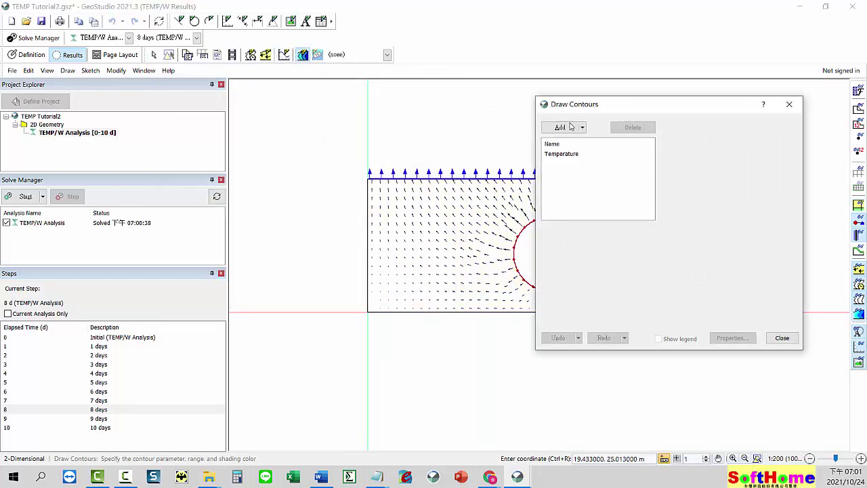
{"action": "left_click", "coordinate": [548, 155]}
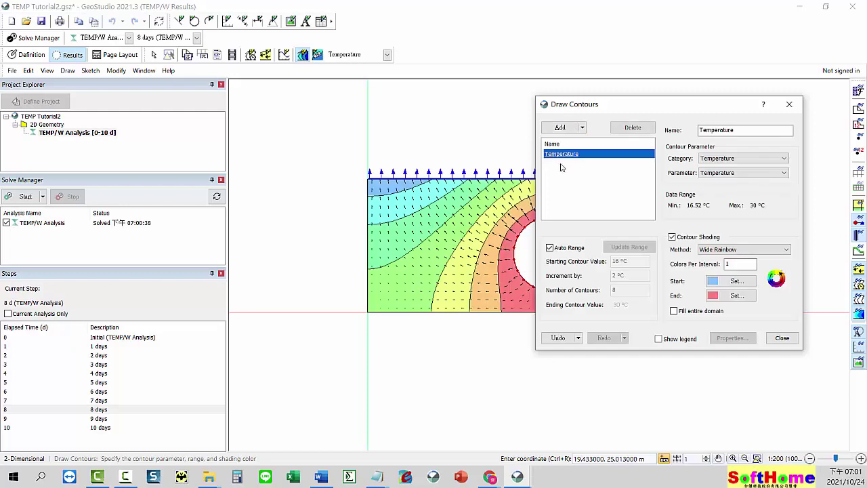
{"action": "left_click", "coordinate": [789, 103]}
{"action": "left_click", "coordinate": [364, 55]}
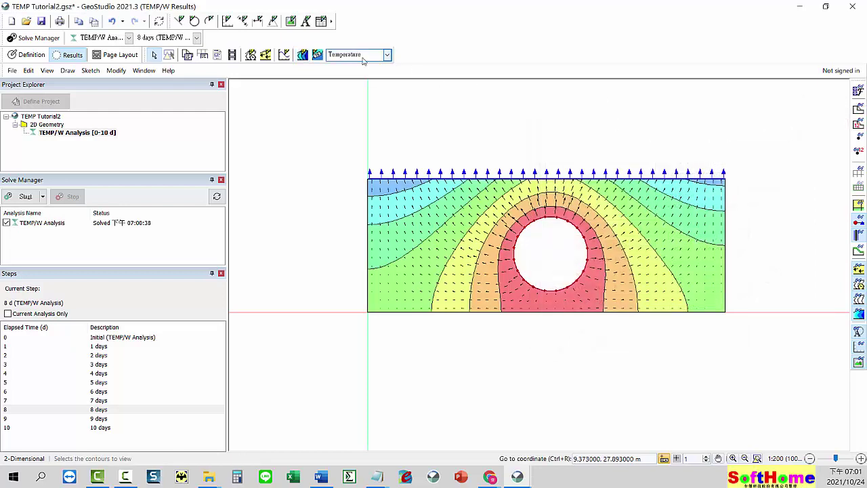
{"action": "left_click", "coordinate": [364, 56]}
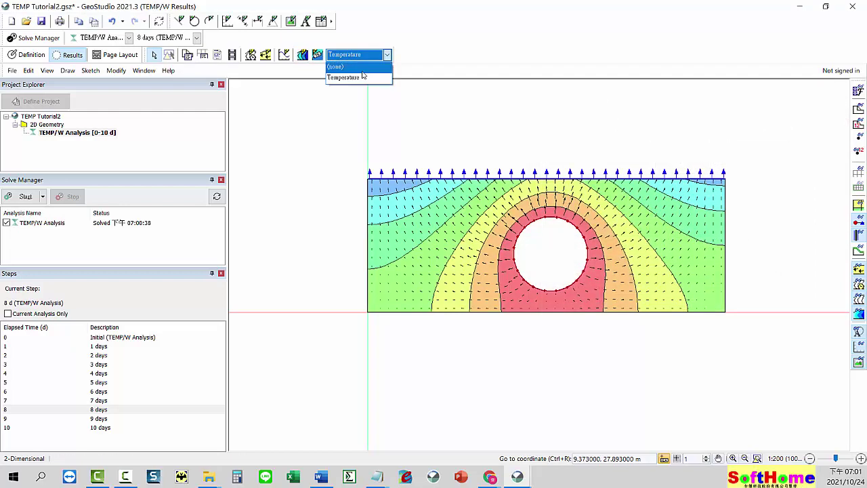
{"action": "left_click", "coordinate": [323, 189]}
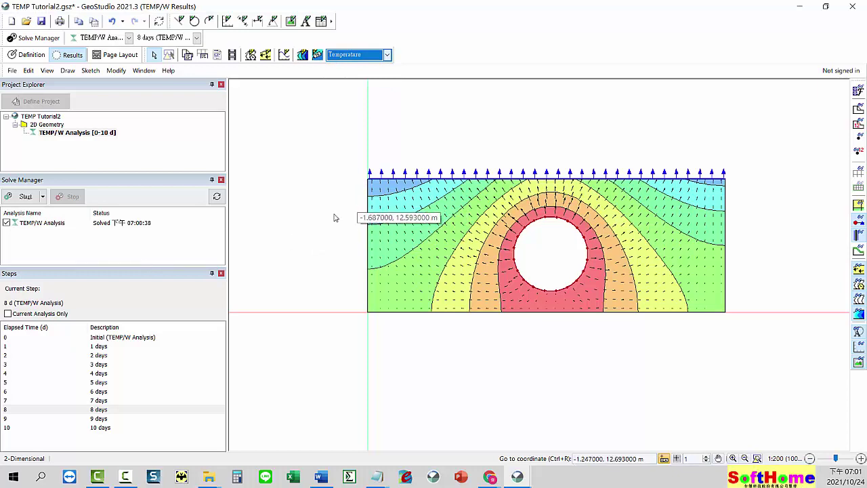
{"action": "left_click", "coordinate": [290, 249]}
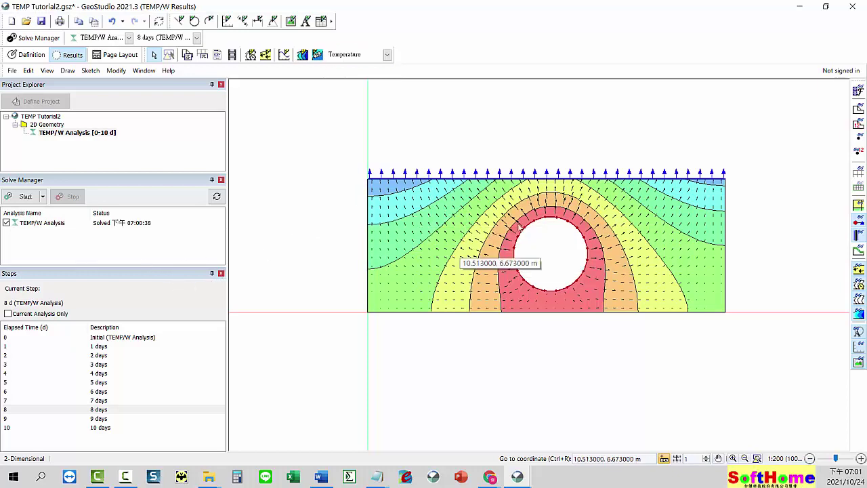